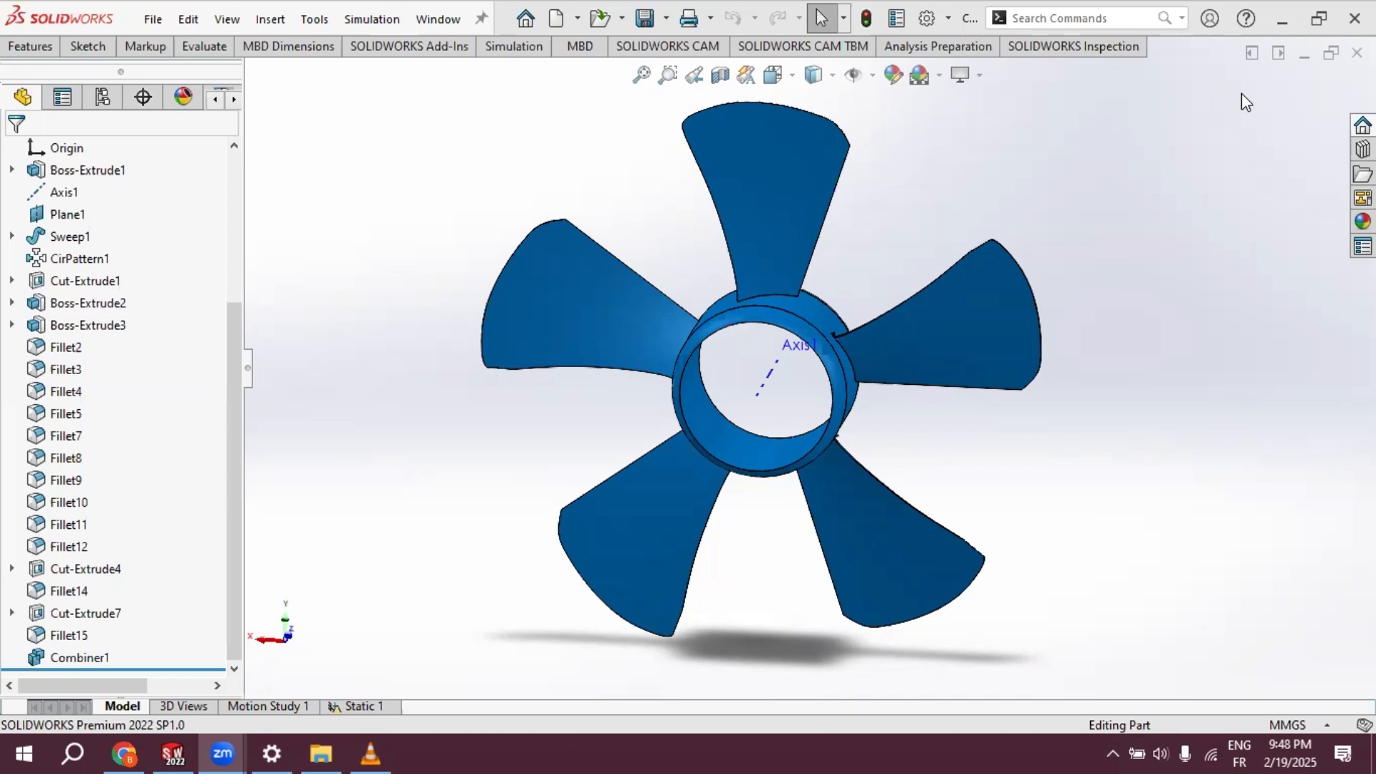
- Create a new static simulation study for the fan part
click(512, 47)
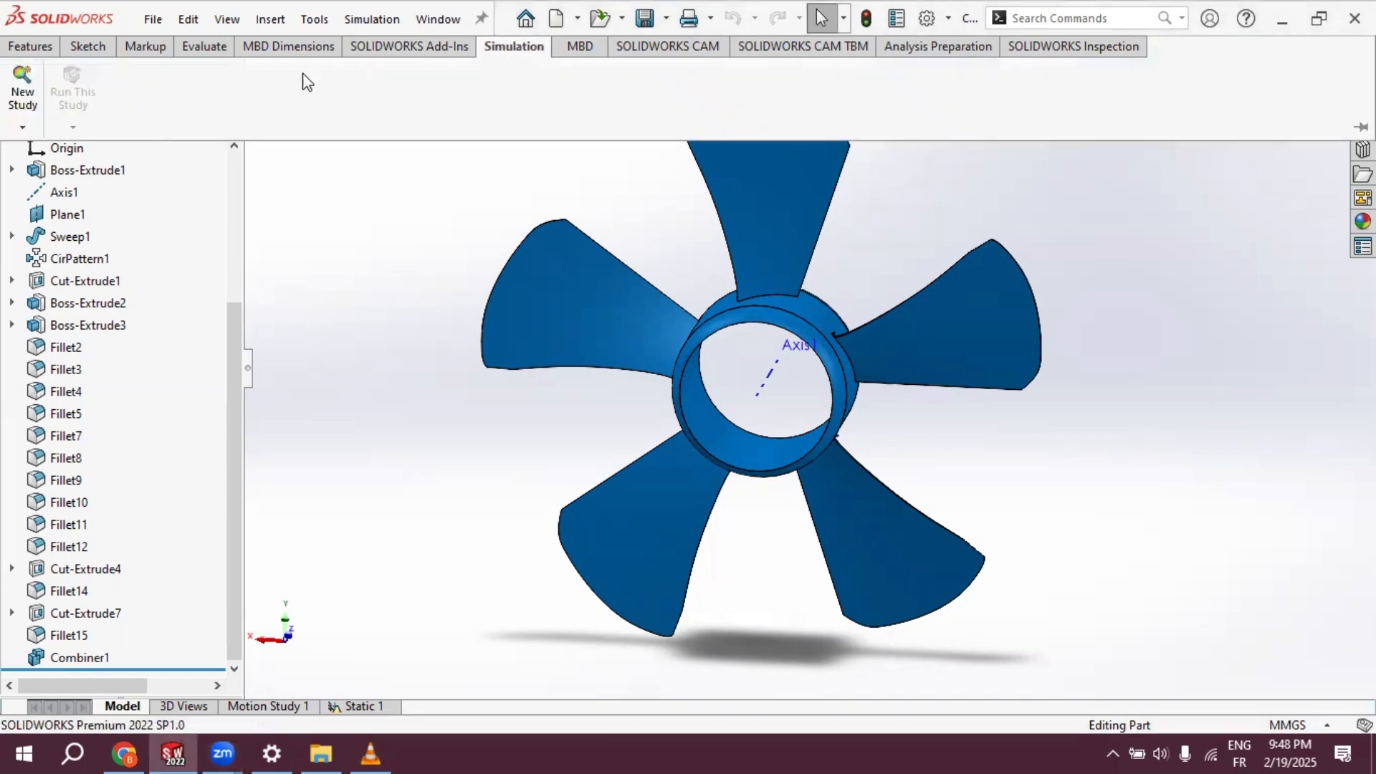
click(23, 96)
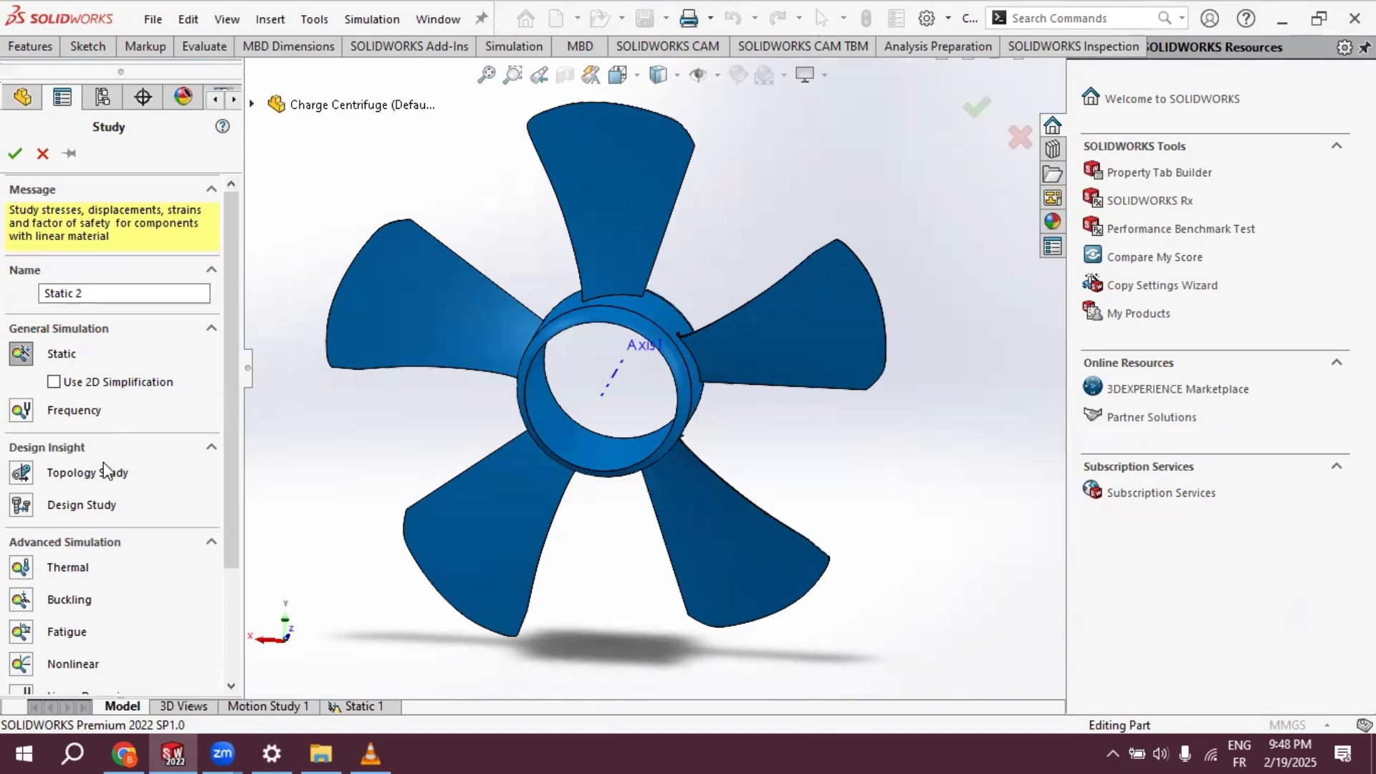
click(21, 356)
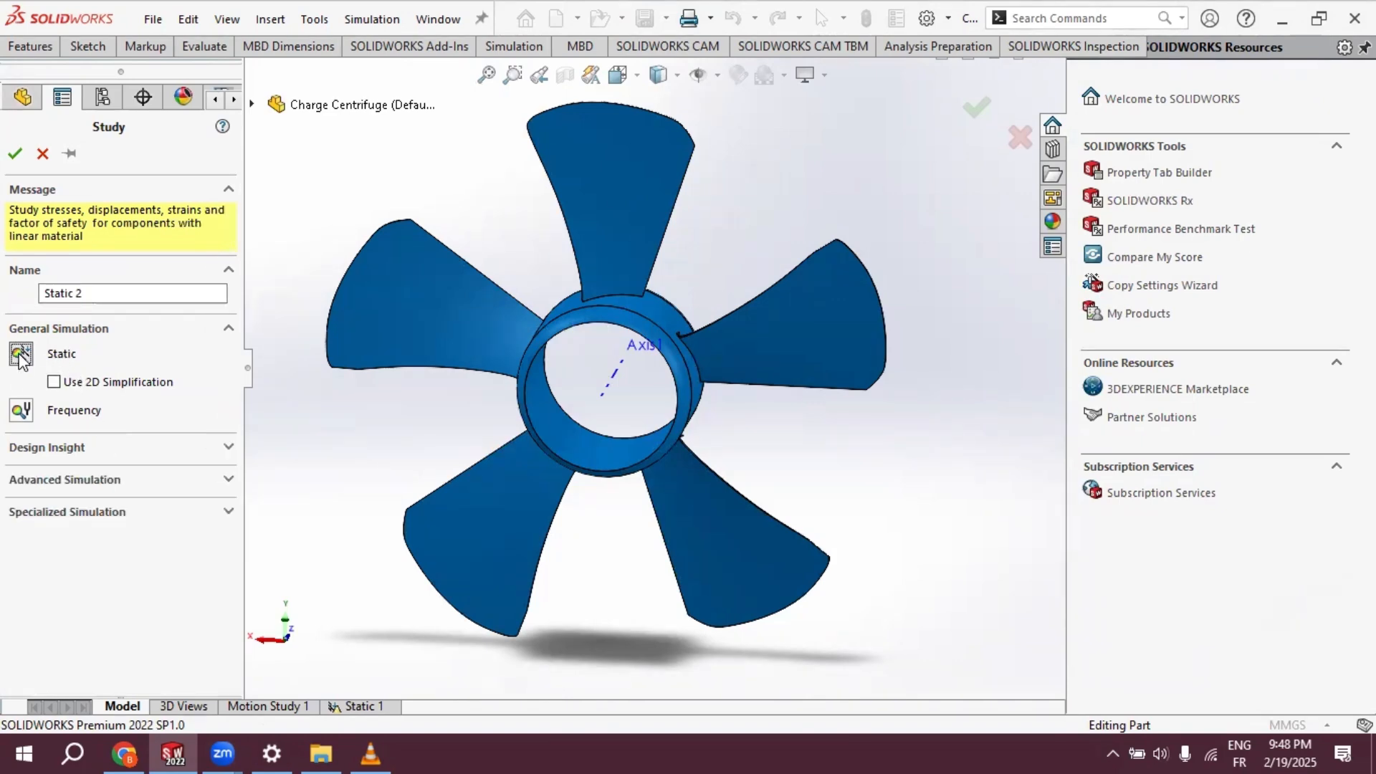
click(16, 153)
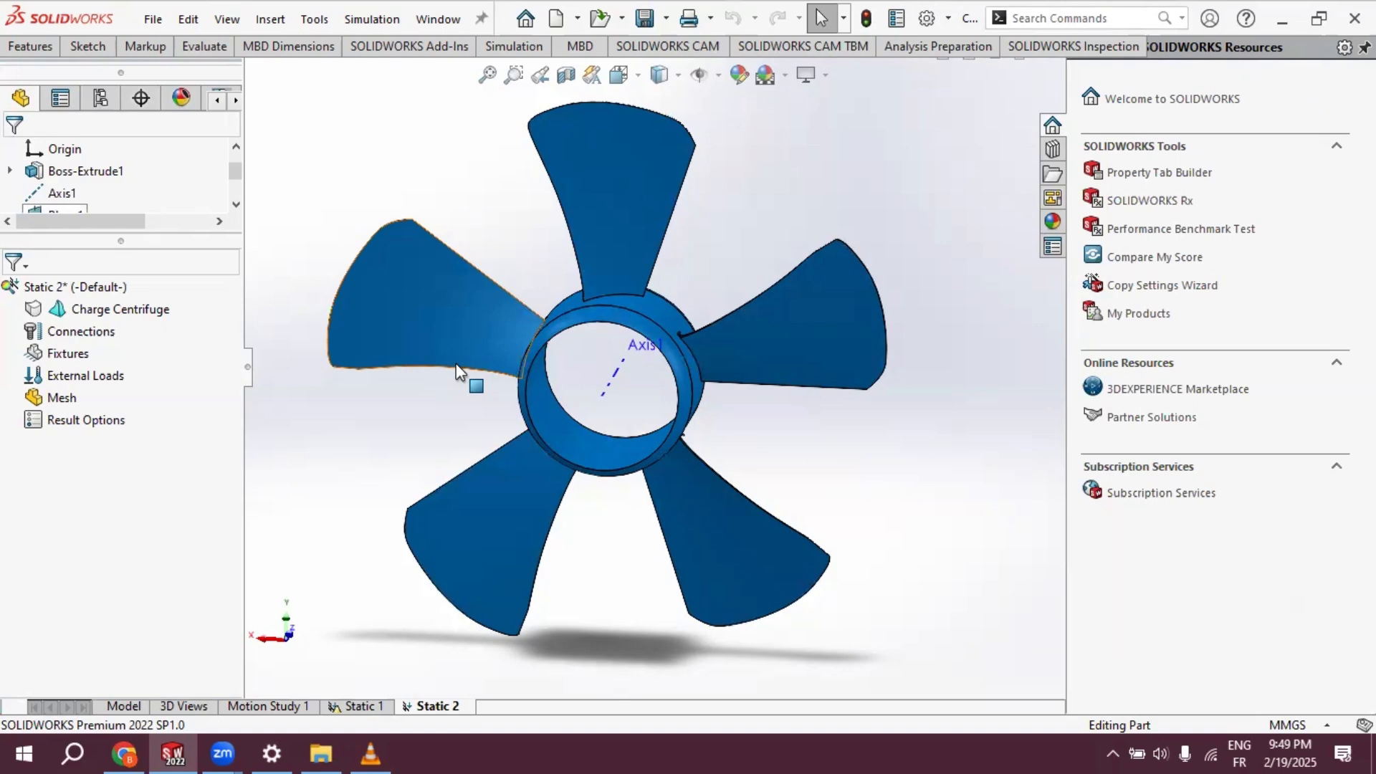
- Assign the 1060 Alloy material from the aluminium alloys to the Charge Centrifuge part in the study
right_click(99, 316)
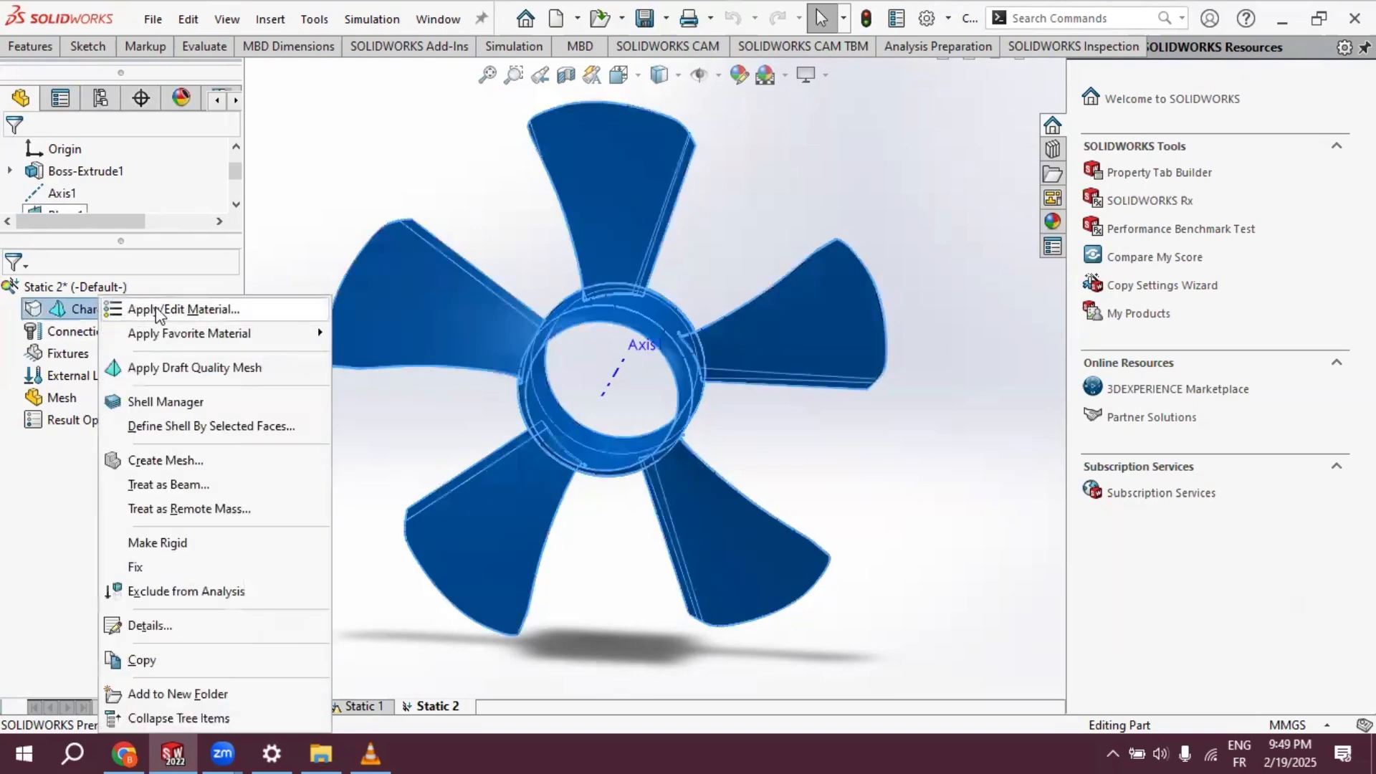
click(226, 313)
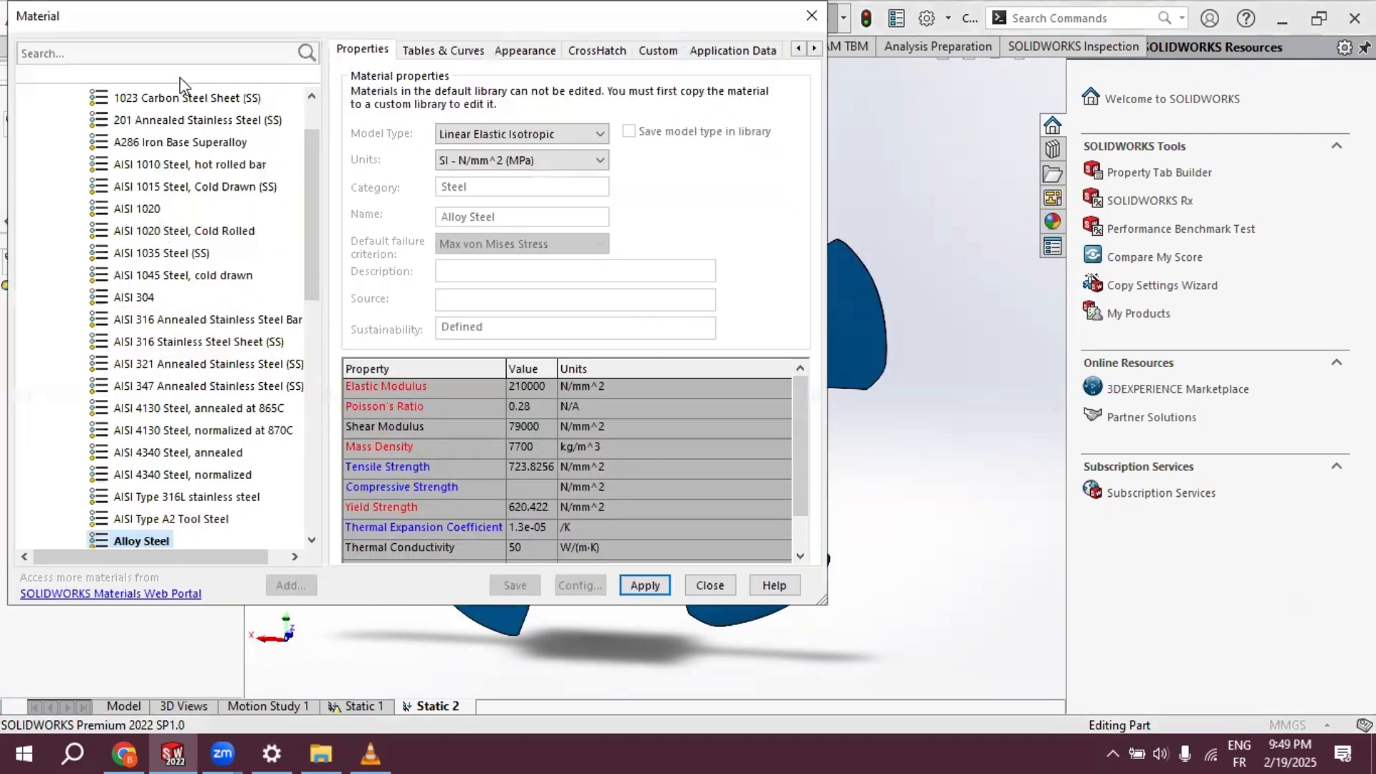
click(195, 52)
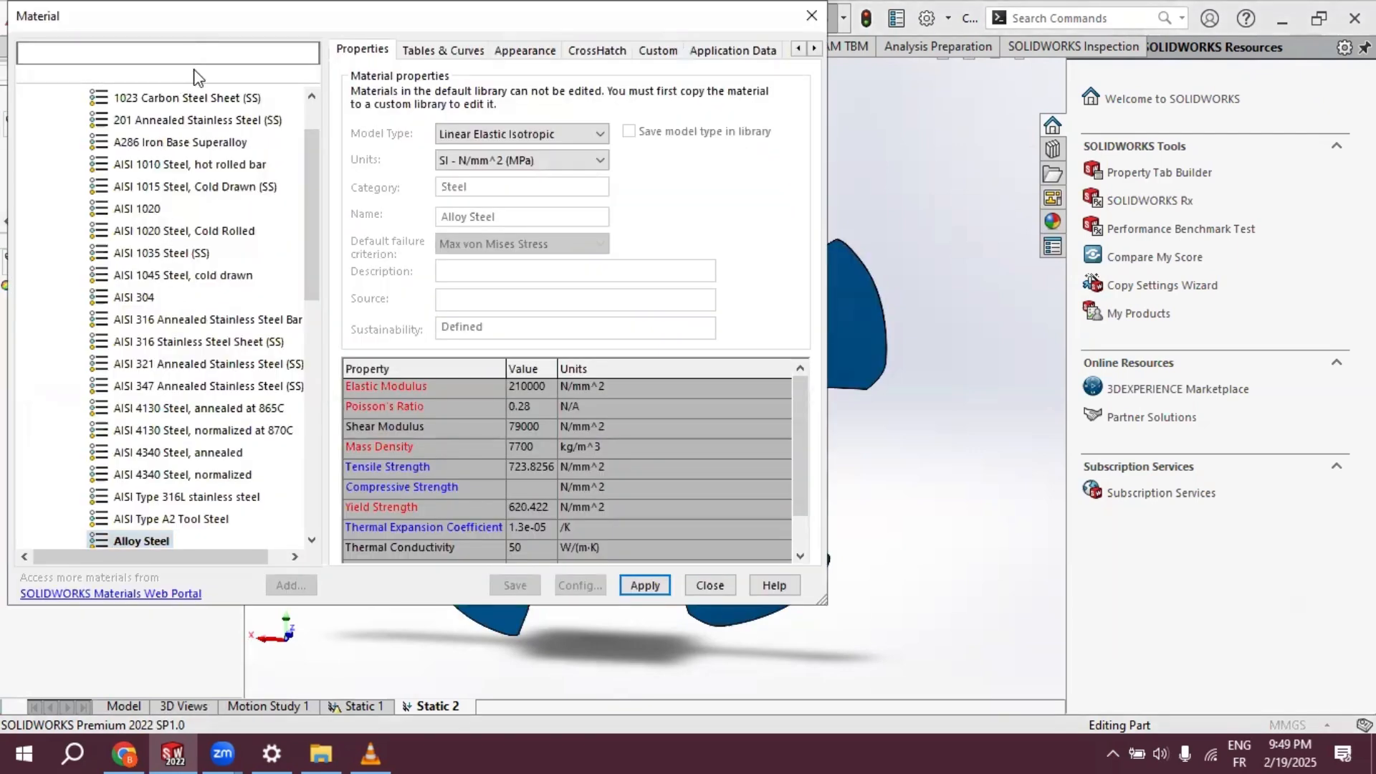
text(1)
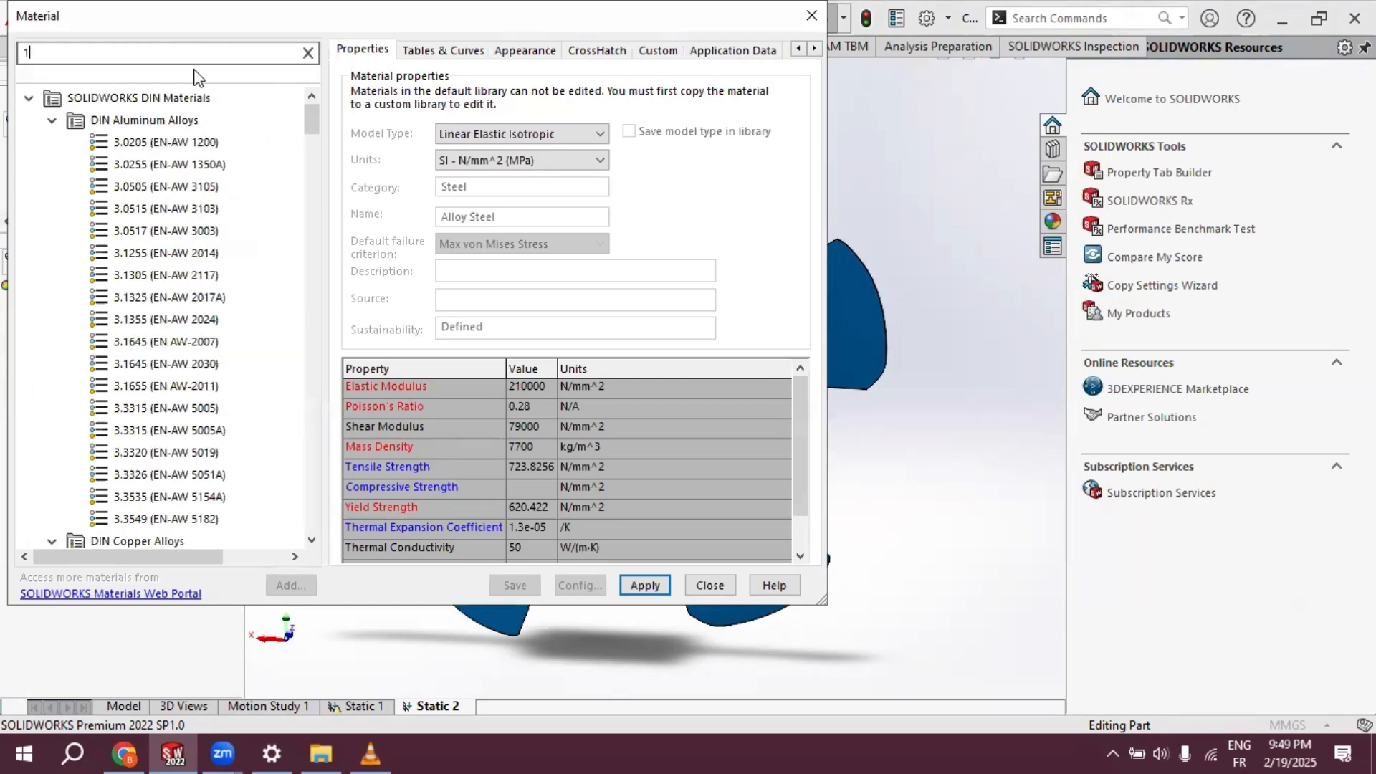
text(060)
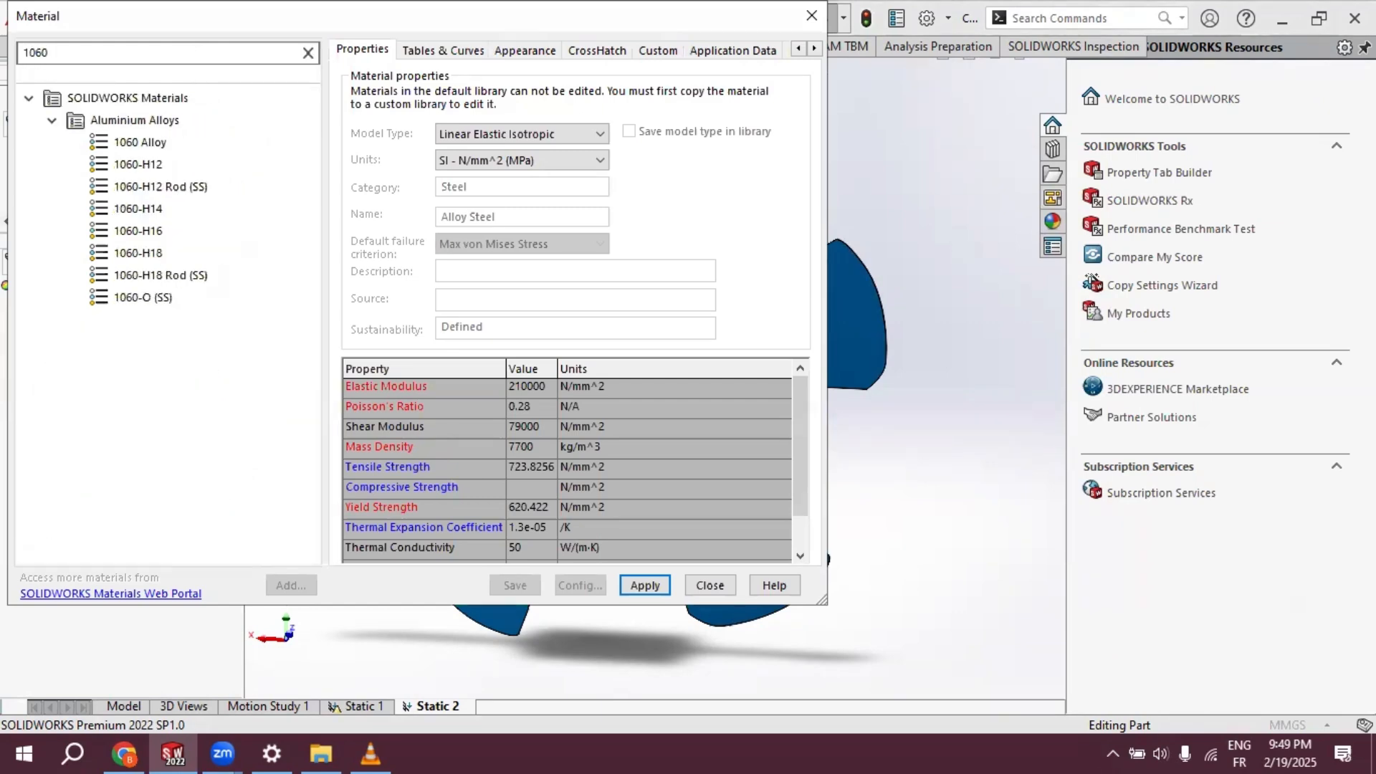
click(152, 144)
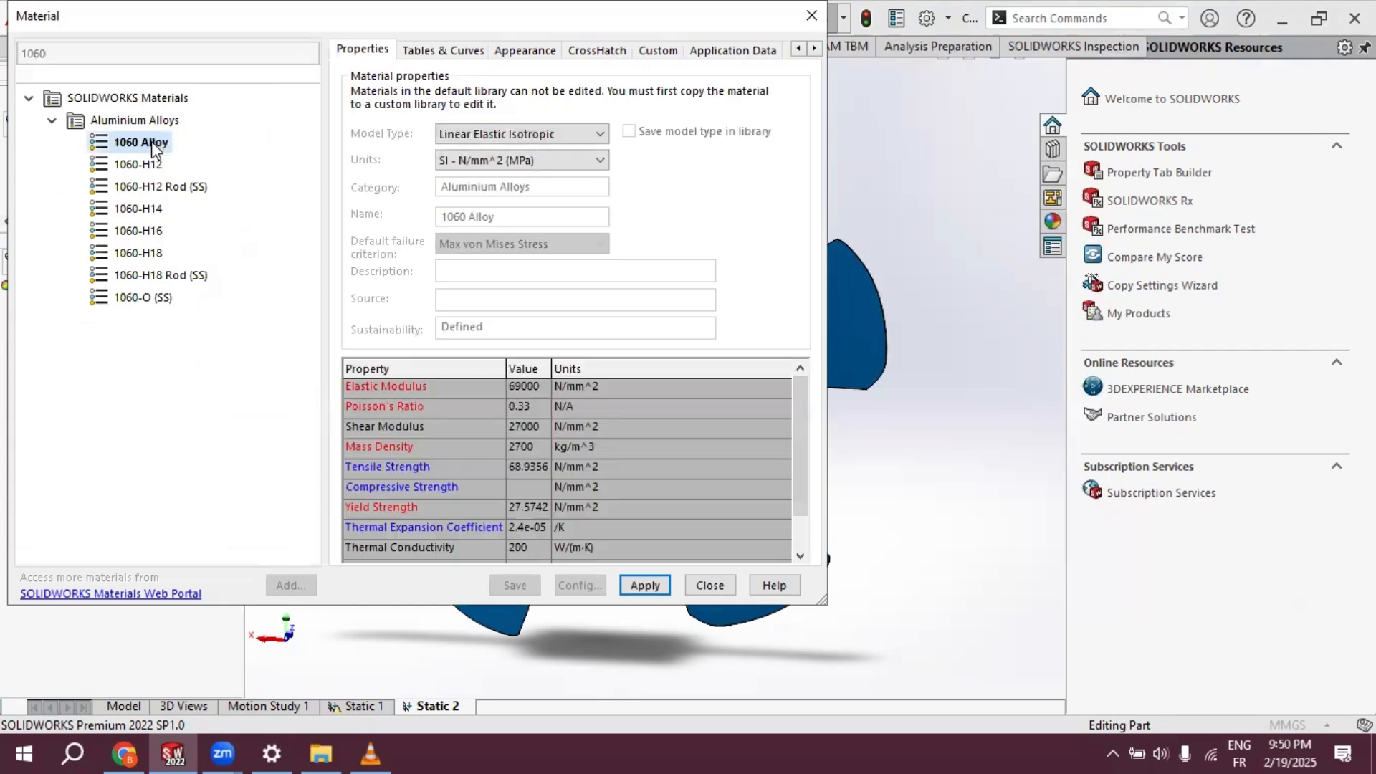
click(645, 584)
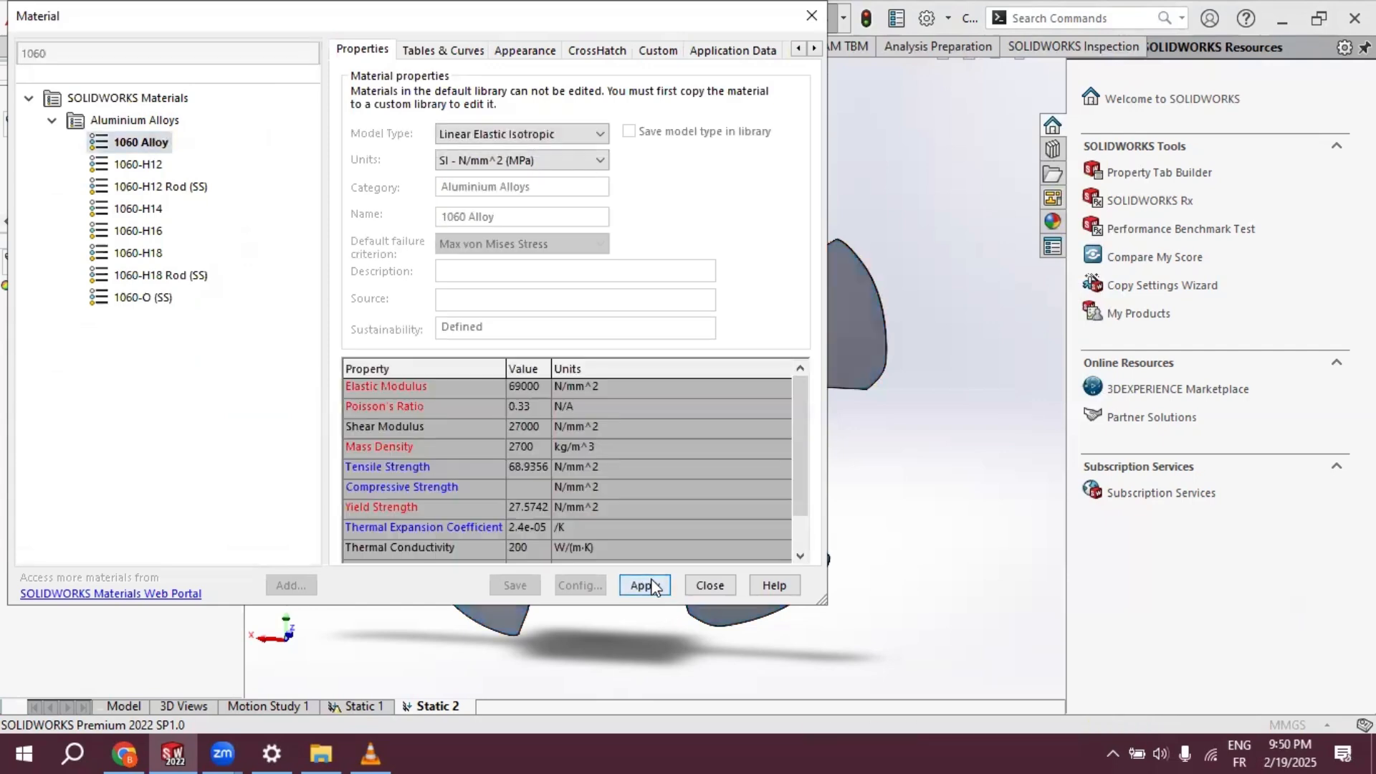
click(710, 585)
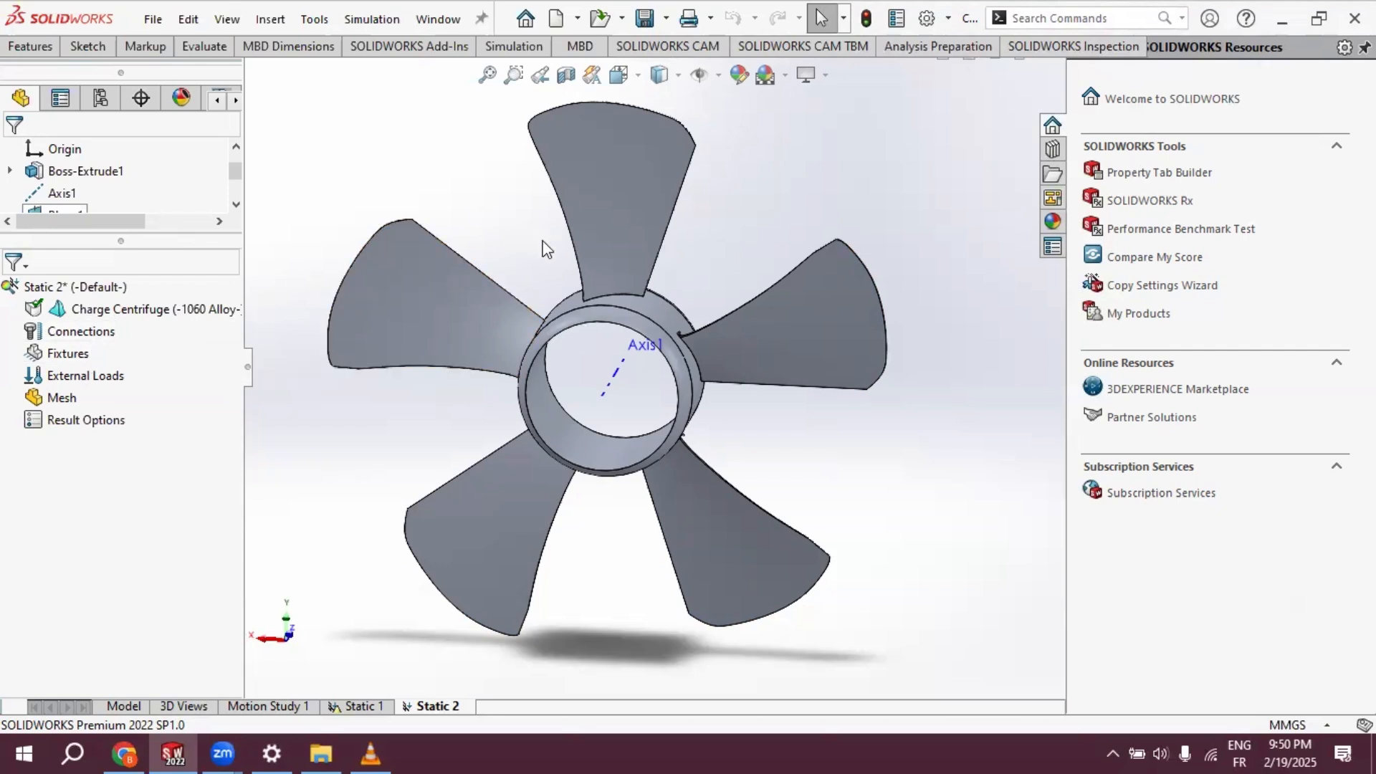
click(435, 309)
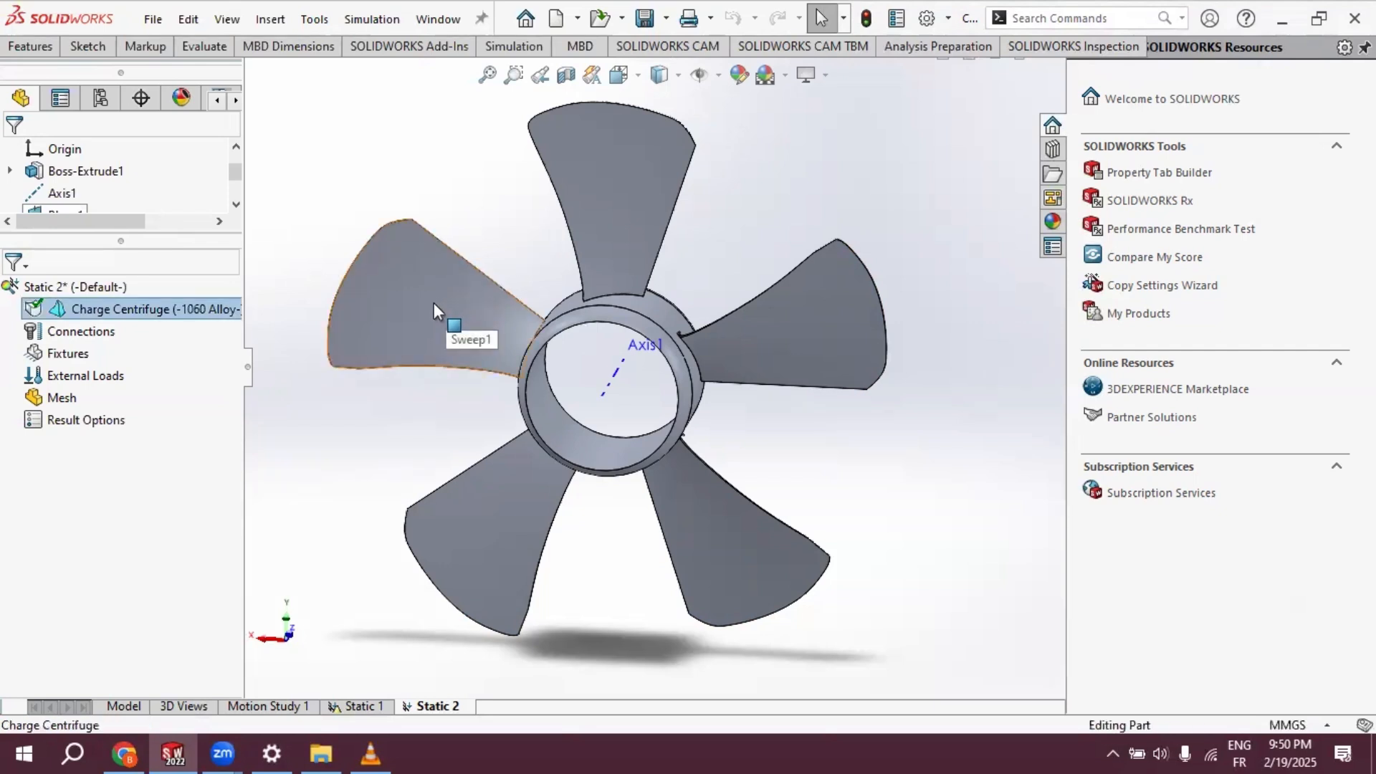
click(434, 304)
click(310, 253)
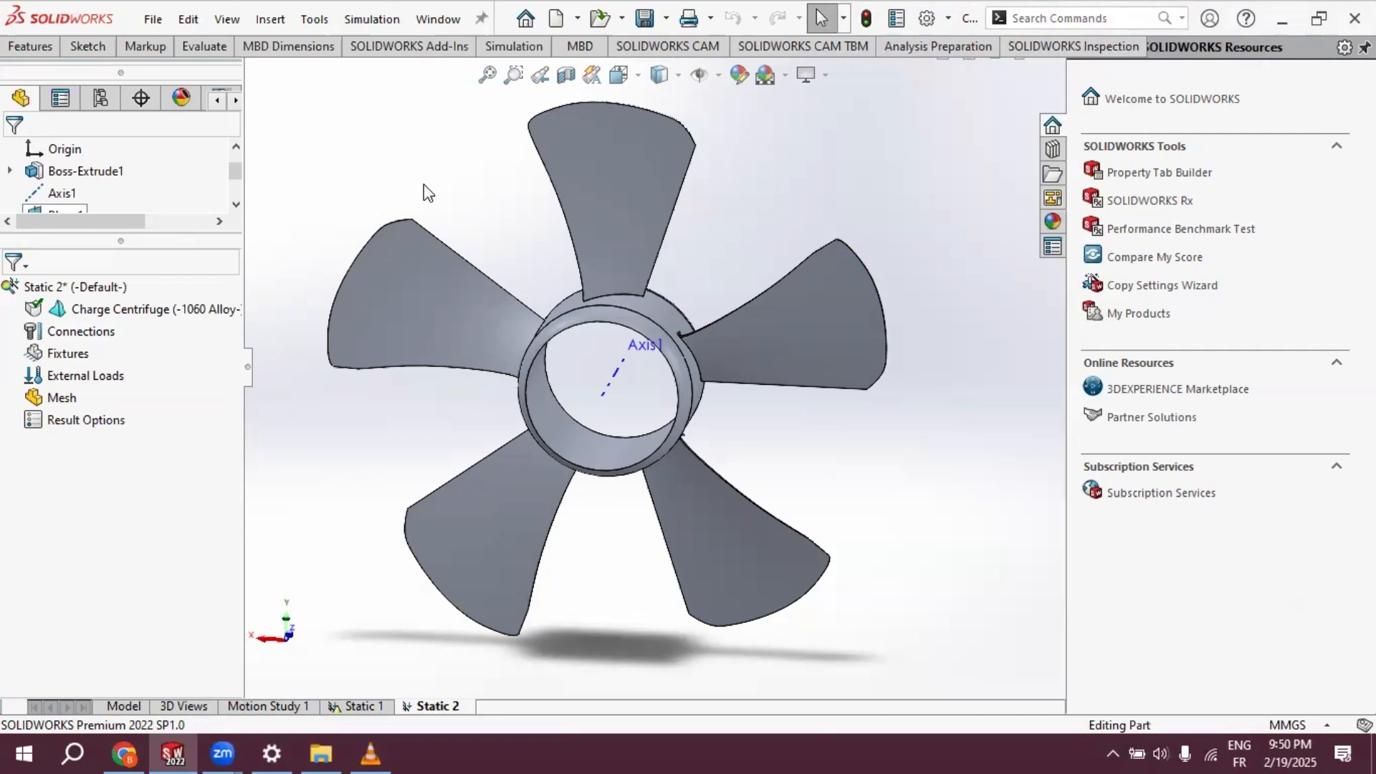
- Apply a Fixed Geometry fixture to the inner cylindrical face of the fan's hub
right_click(72, 358)
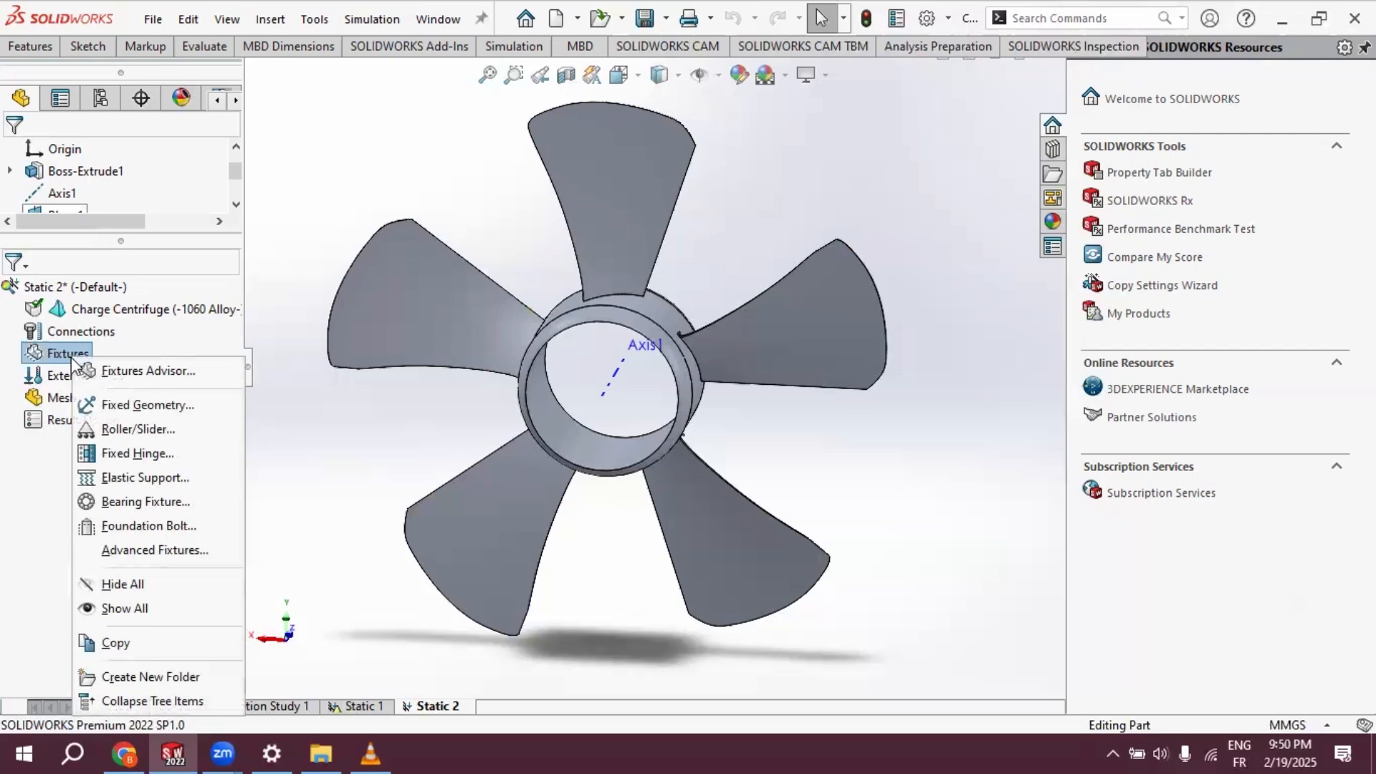
click(133, 406)
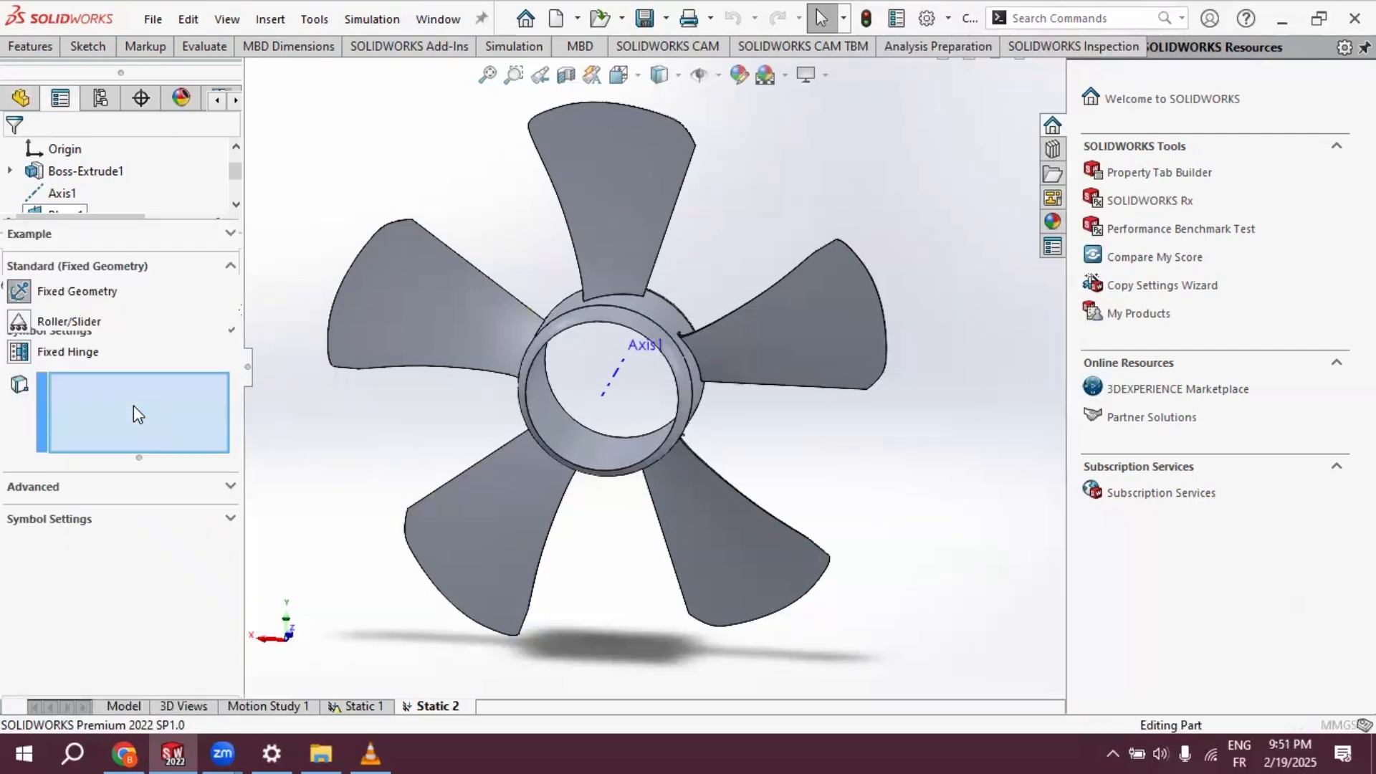
click(562, 381)
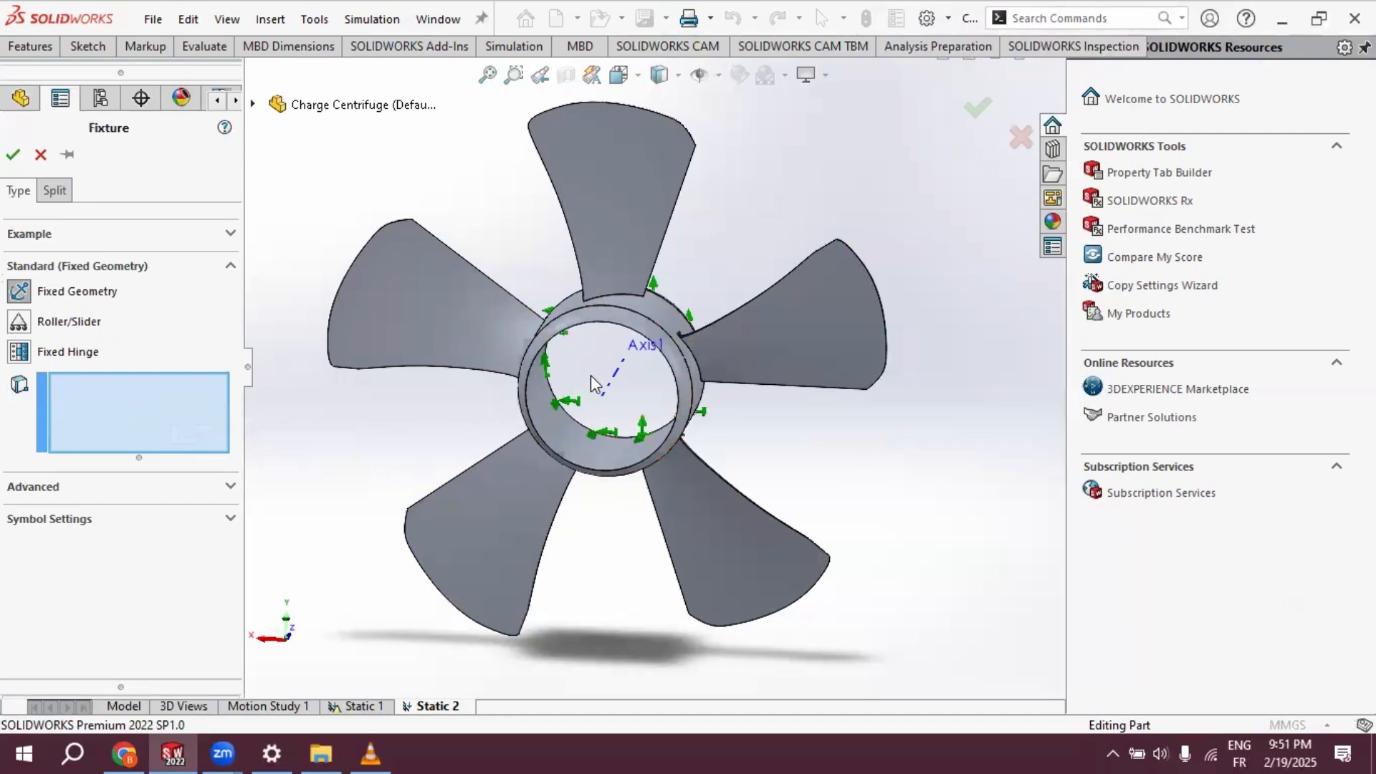
middle_drag(592, 384, 553, 380)
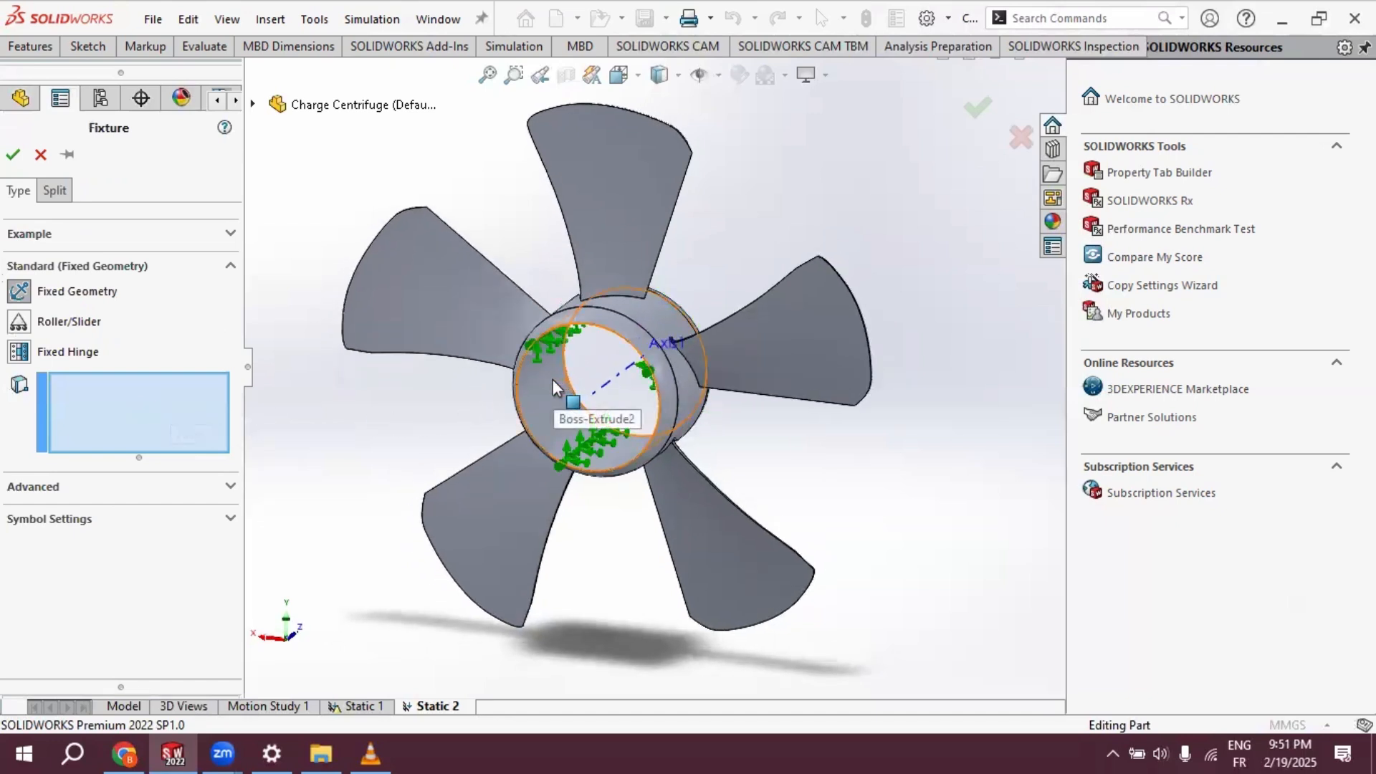
click(546, 380)
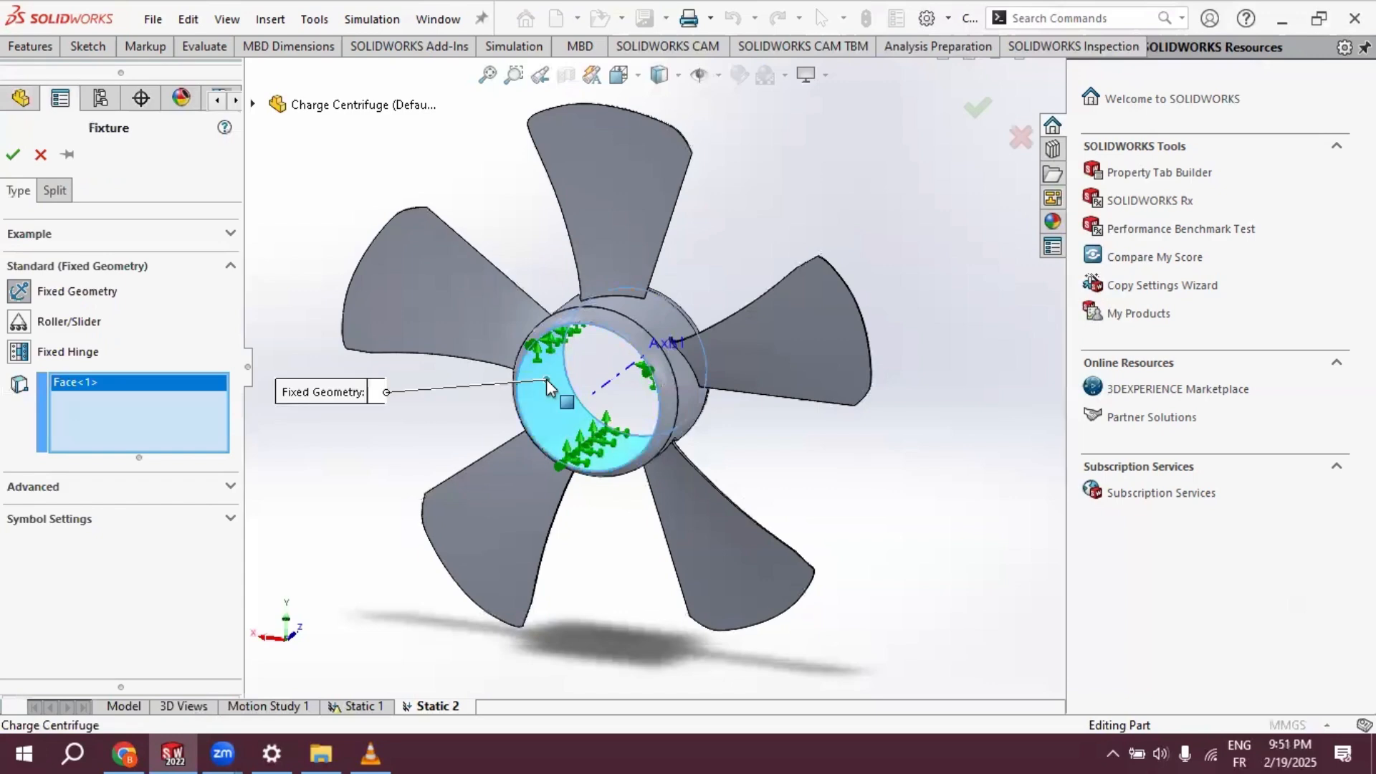
scroll(558, 391, down, 1)
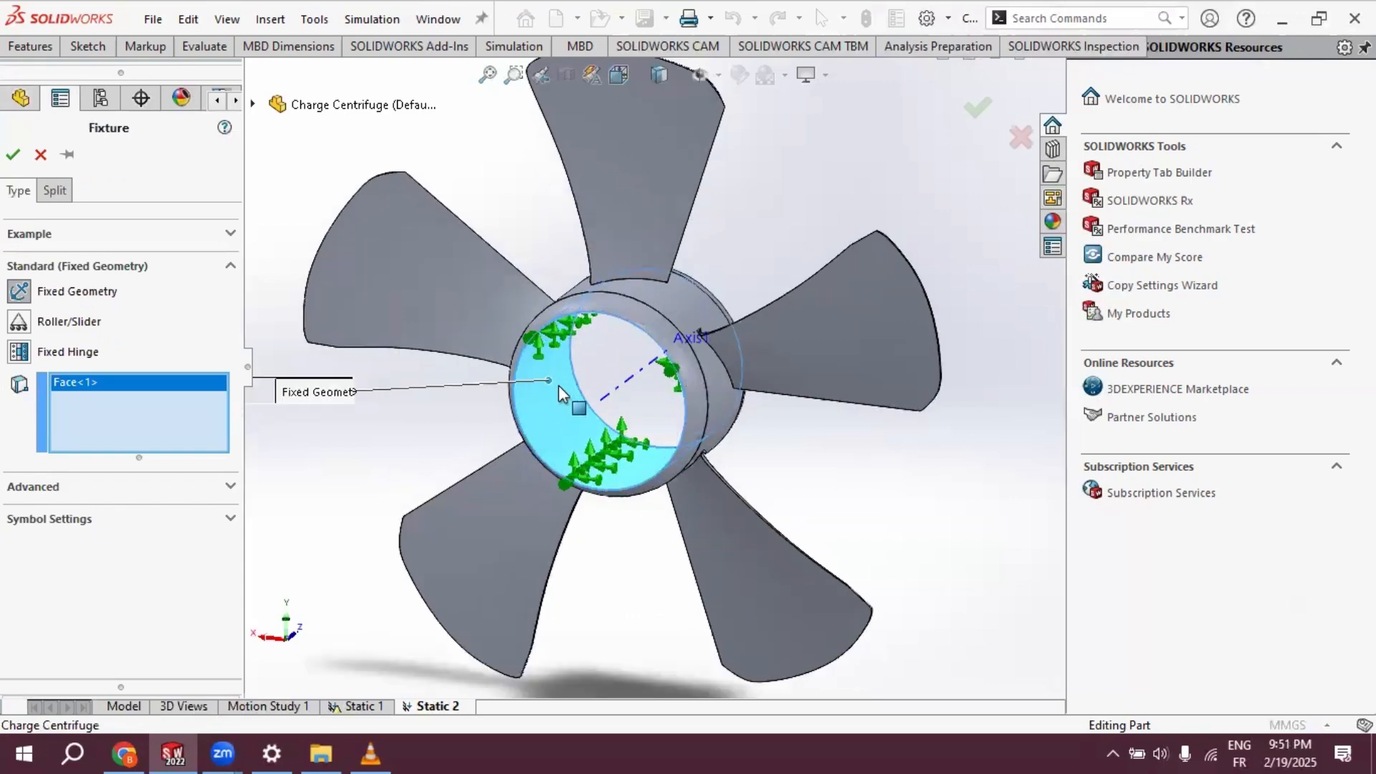
scroll(559, 387, down, 1)
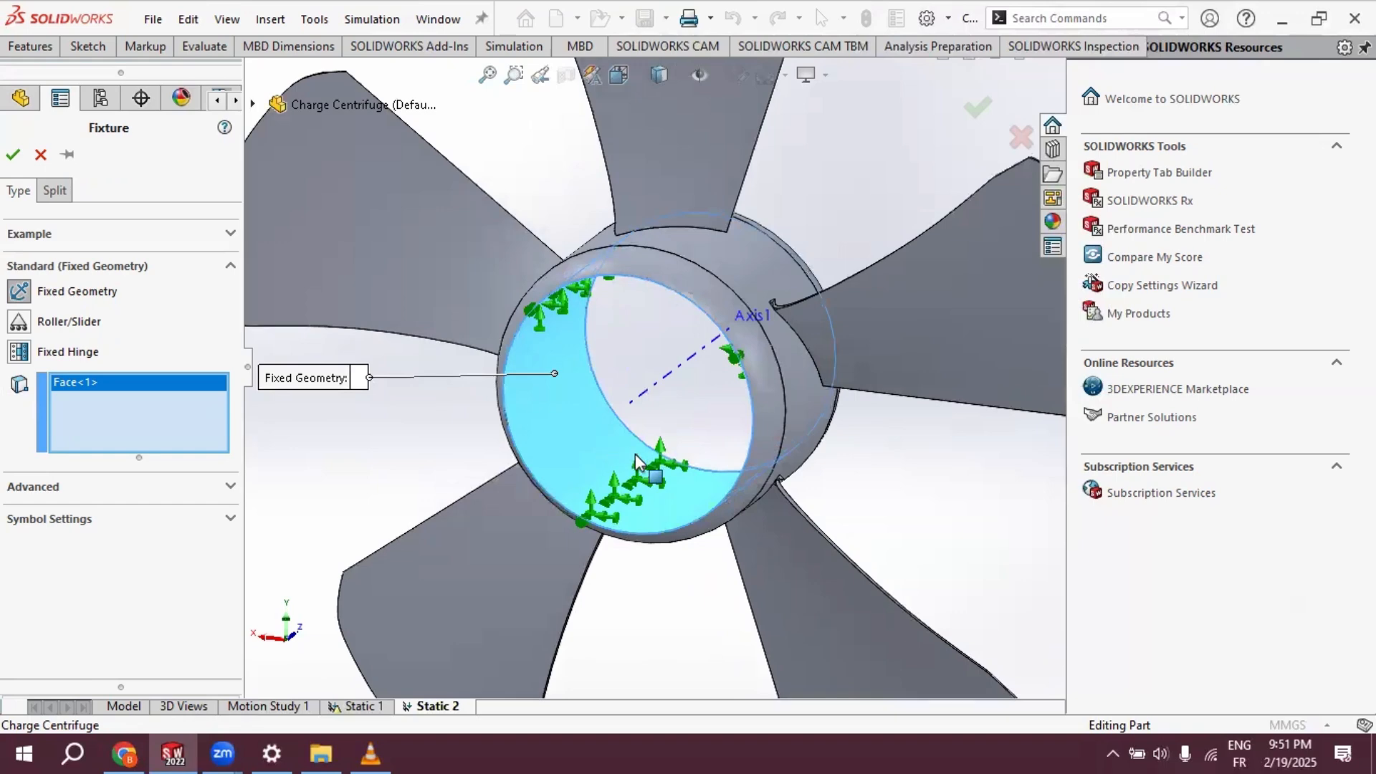
scroll(665, 492, down, 4)
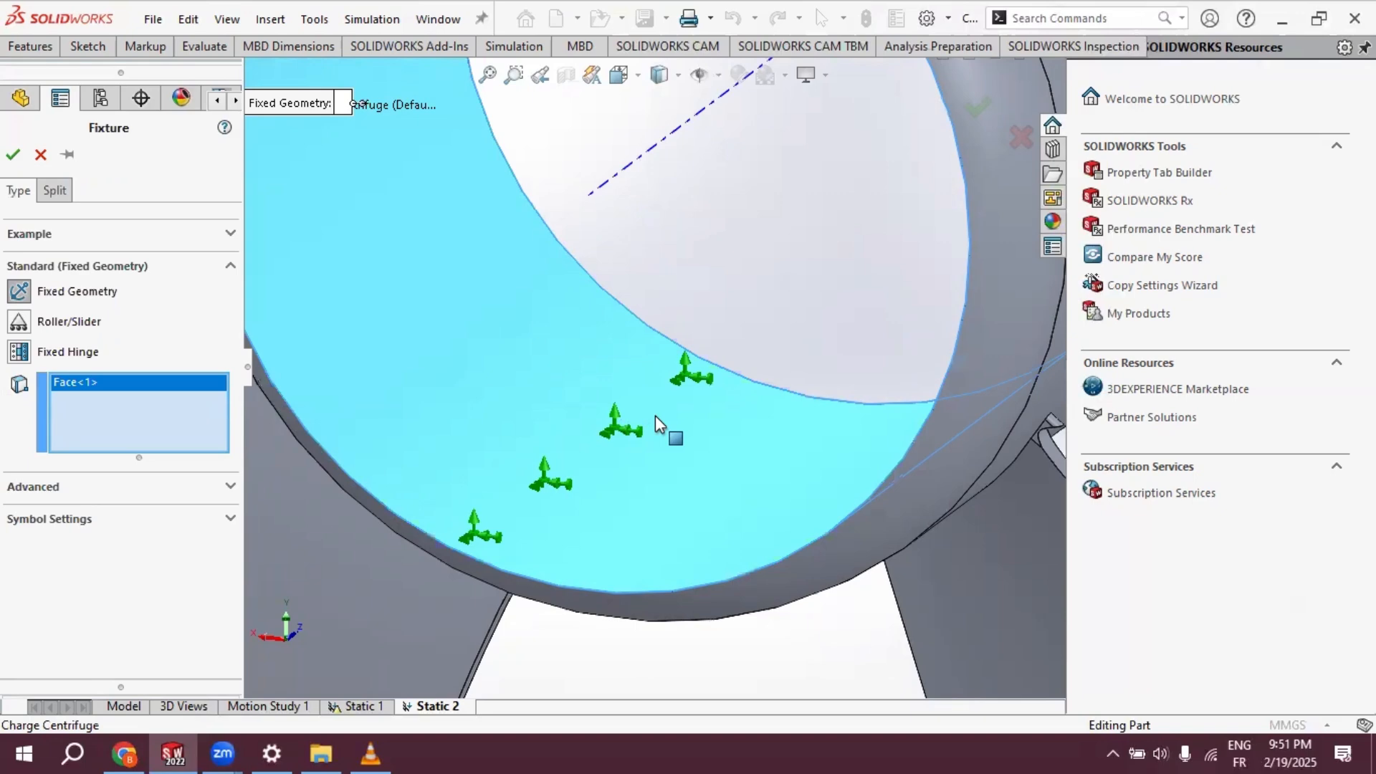
scroll(655, 415, up, 4)
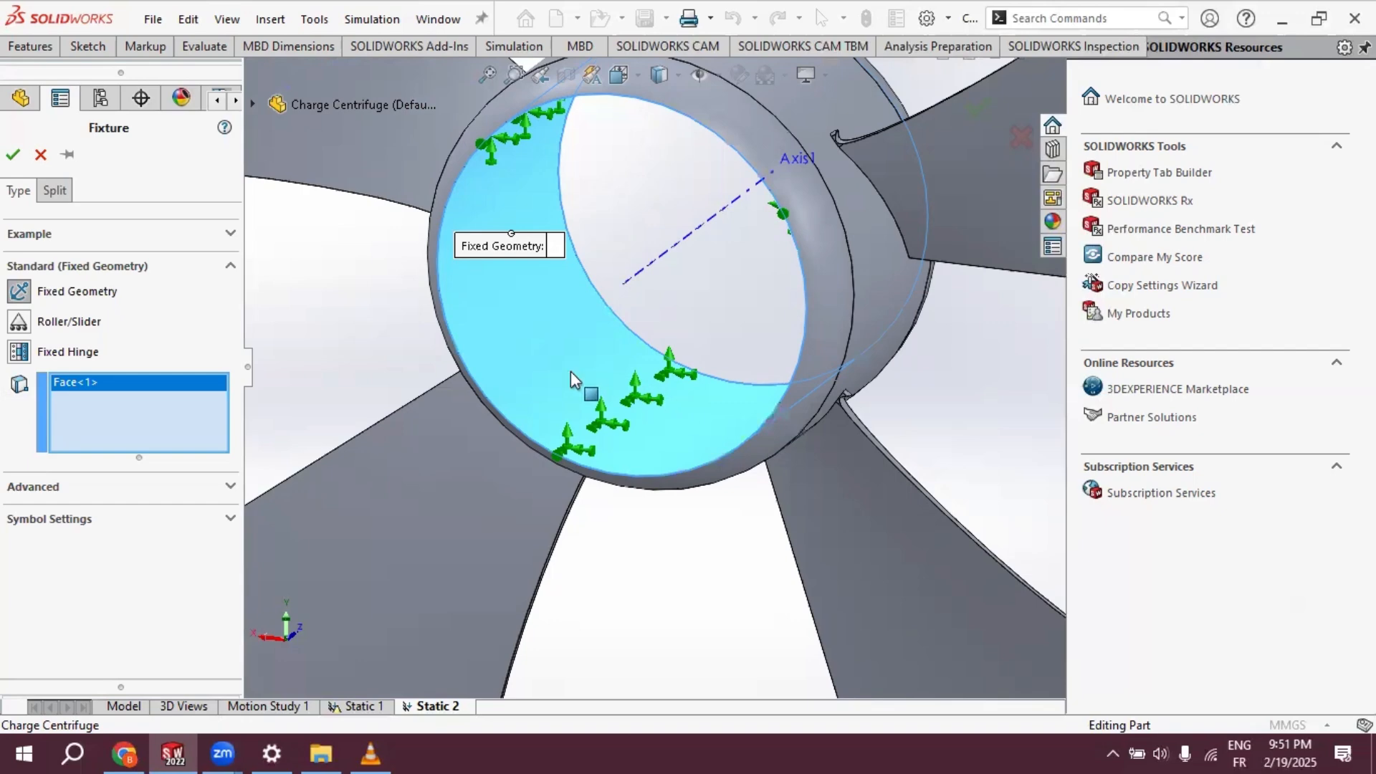
click(14, 155)
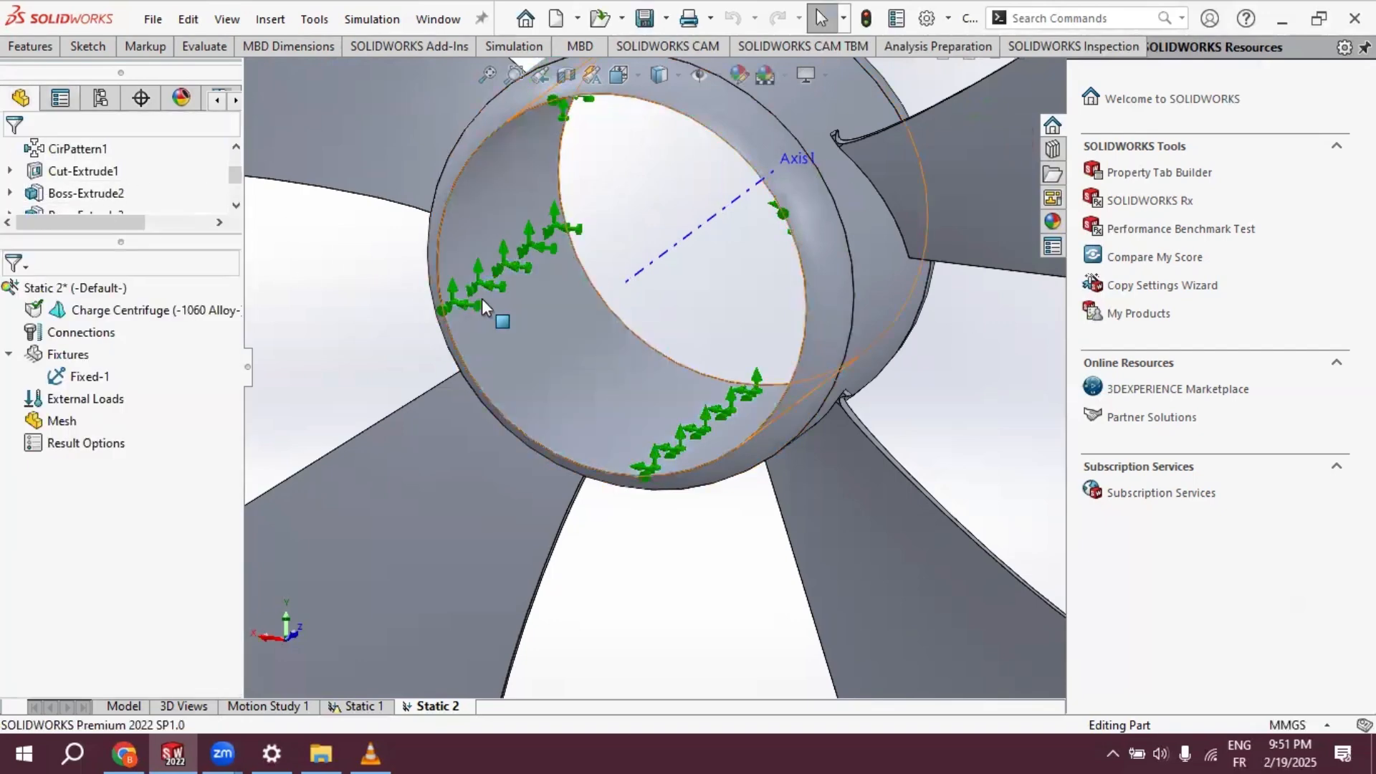
- Add a centrifugal load about Axis1 with an angular velocity of 10 rad/s
scroll(481, 299, up, 4)
scroll(575, 285, up, 2)
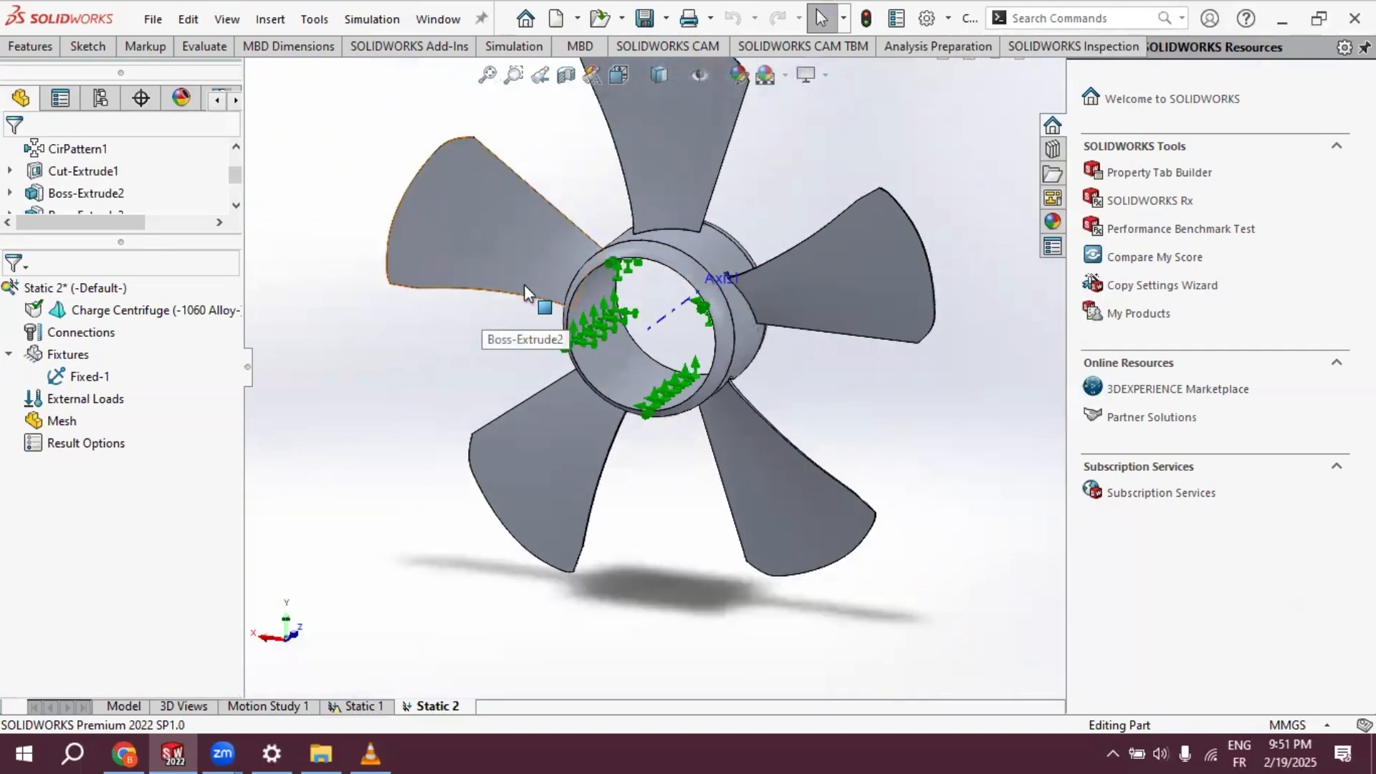
right_click(94, 405)
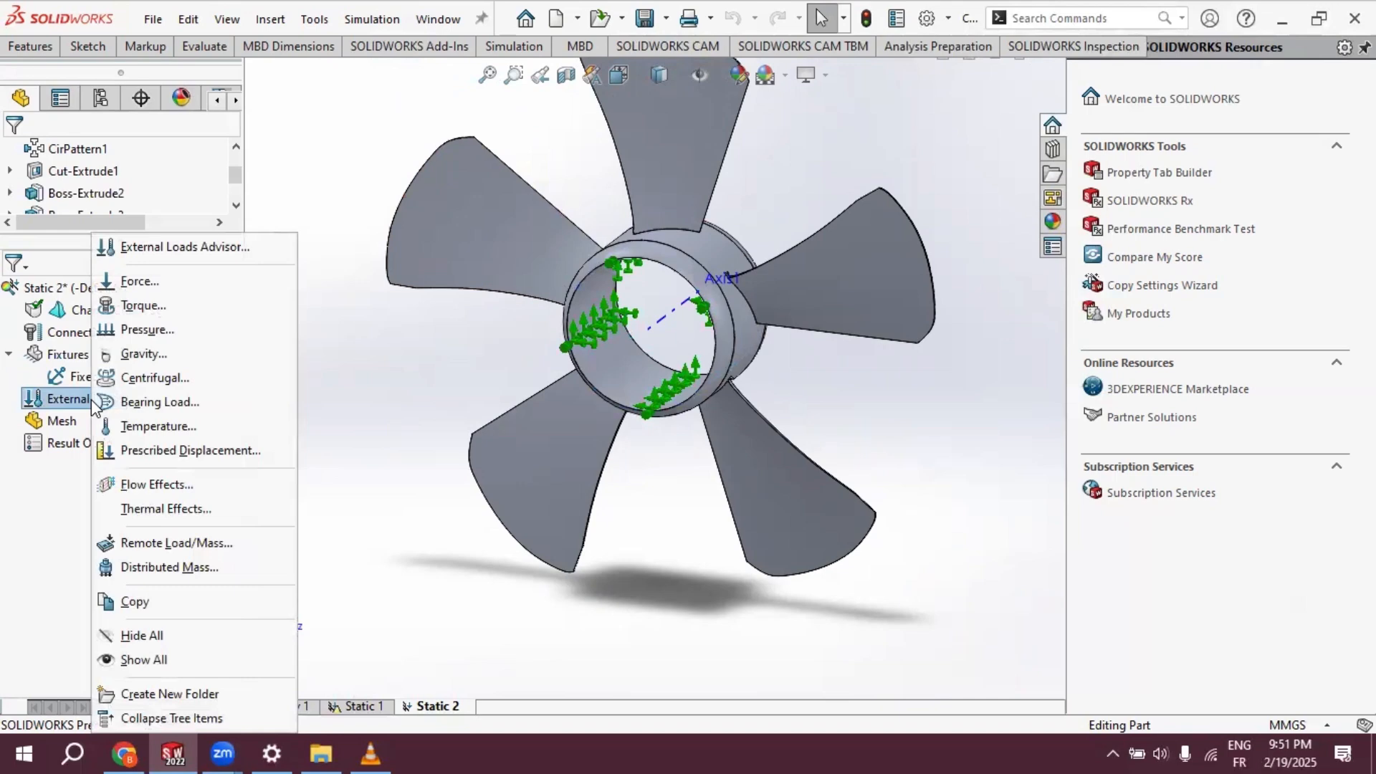
click(145, 385)
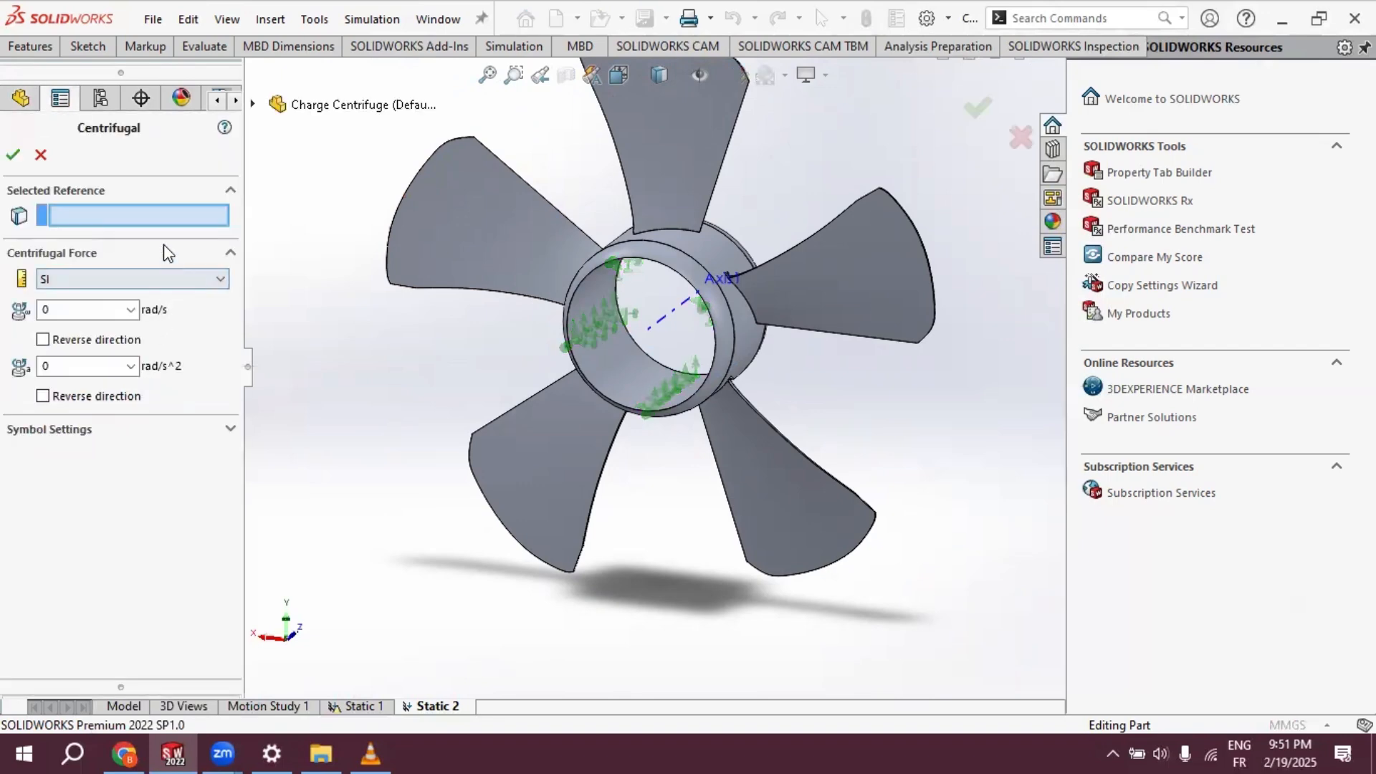
scroll(670, 307, down, 4)
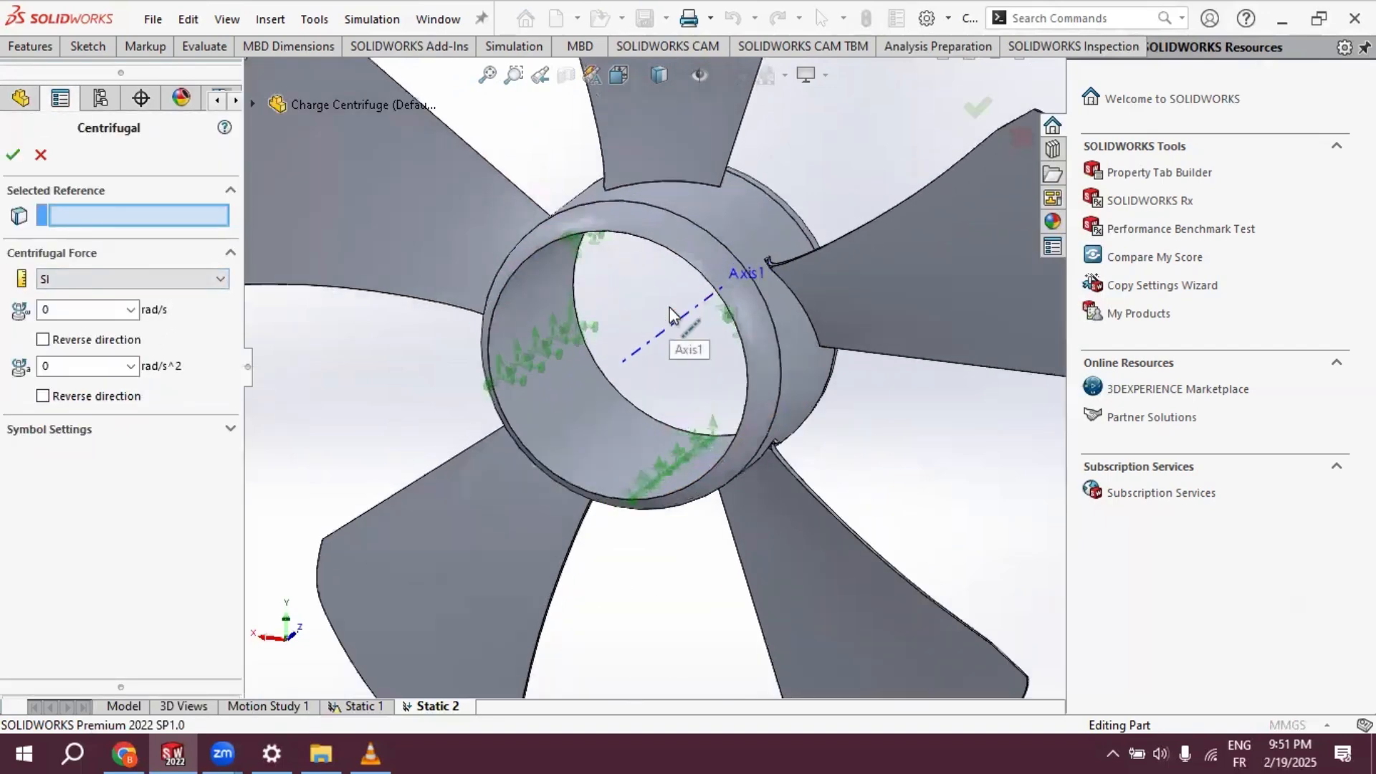
click(682, 325)
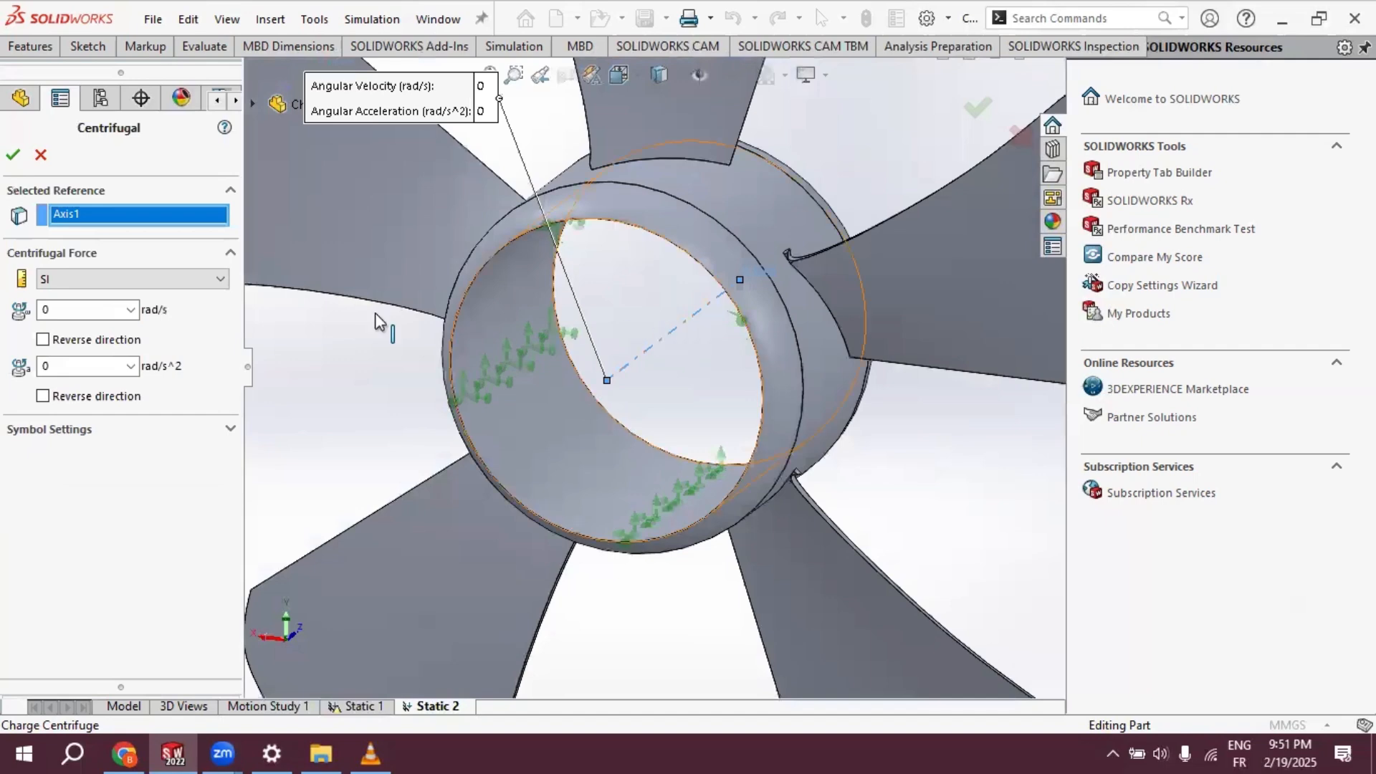
click(75, 310)
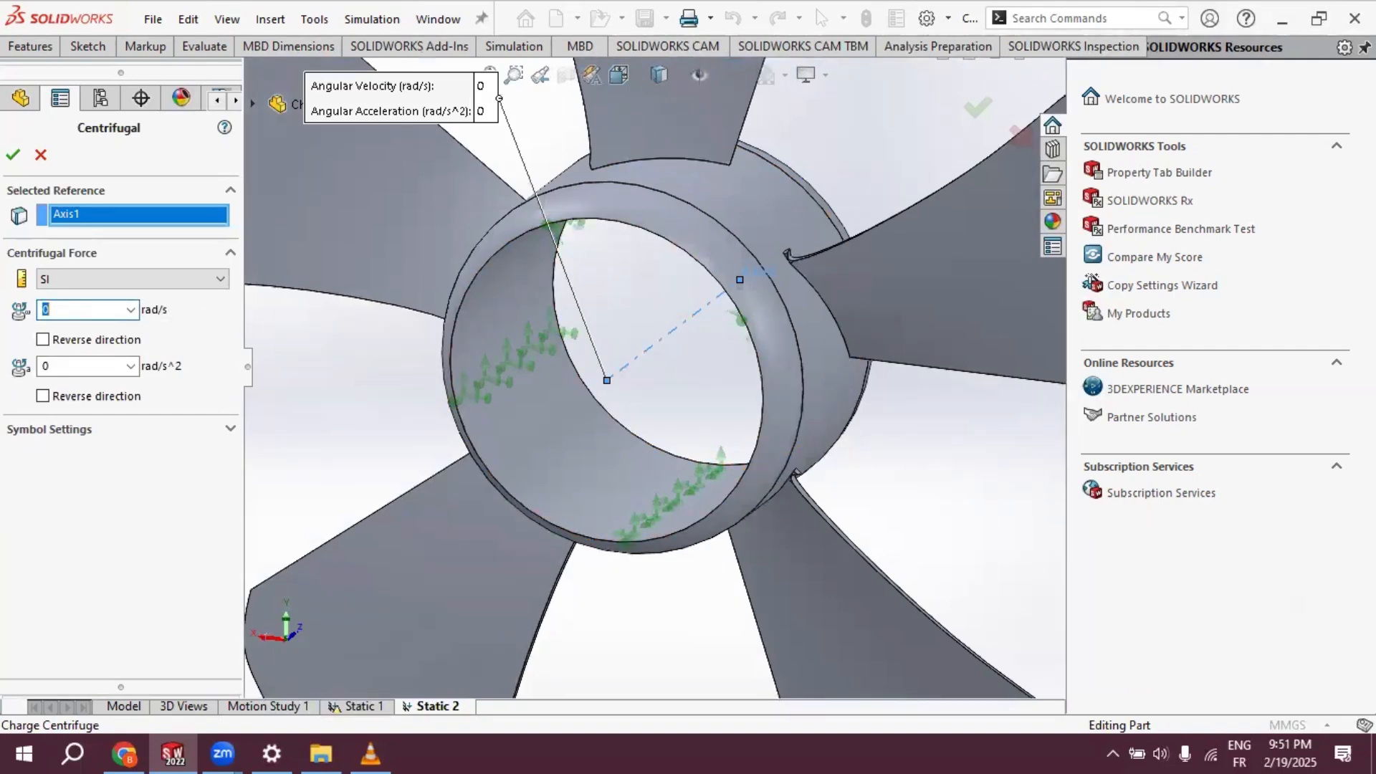
text(10)
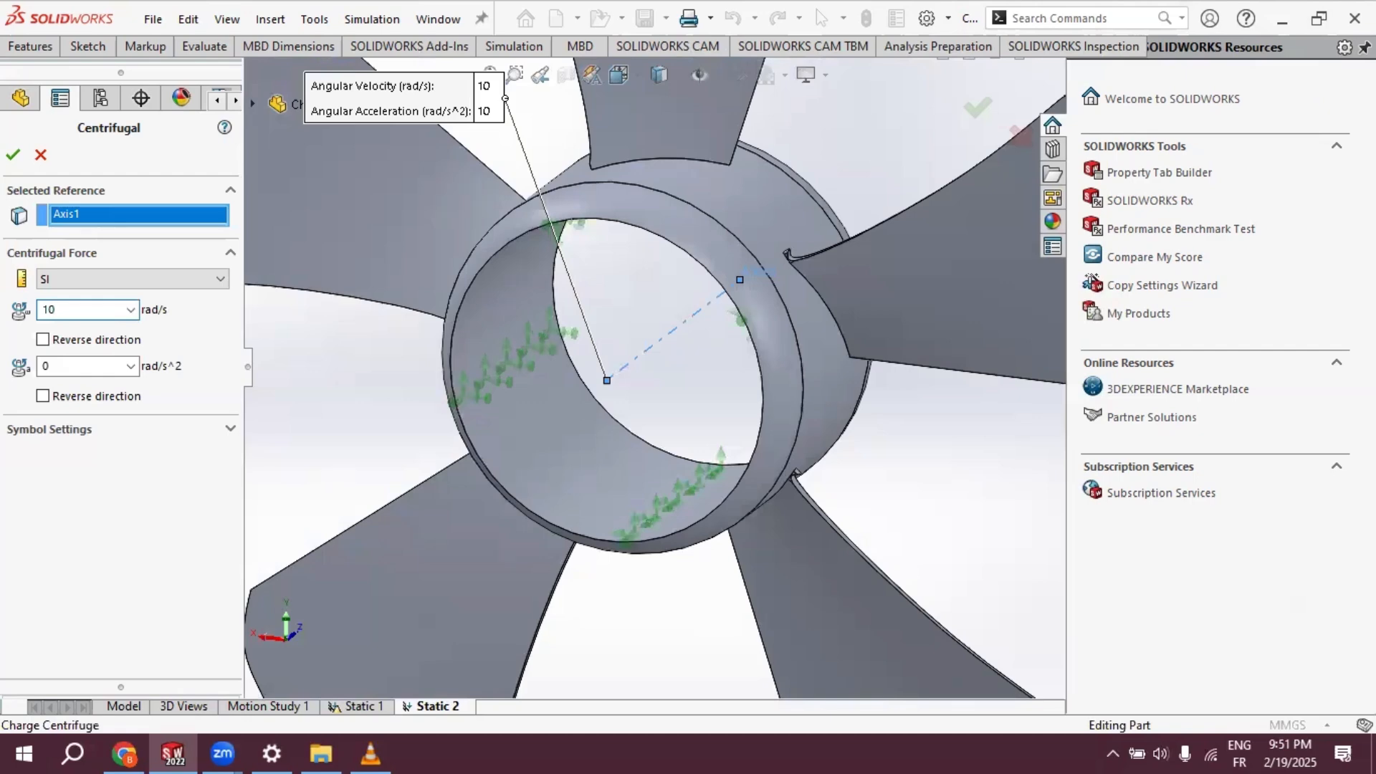
click(13, 154)
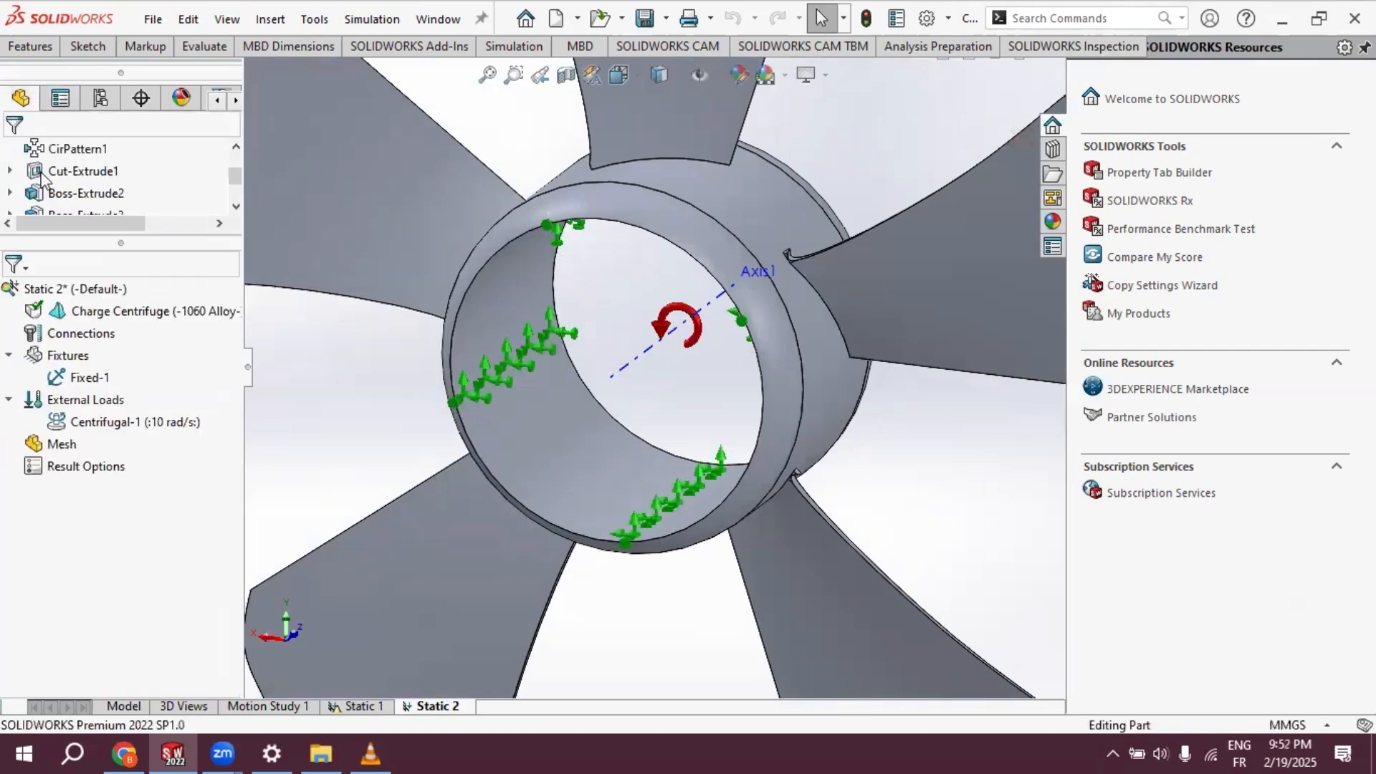
- Create the fan's mesh at the default mesh density
key(f)
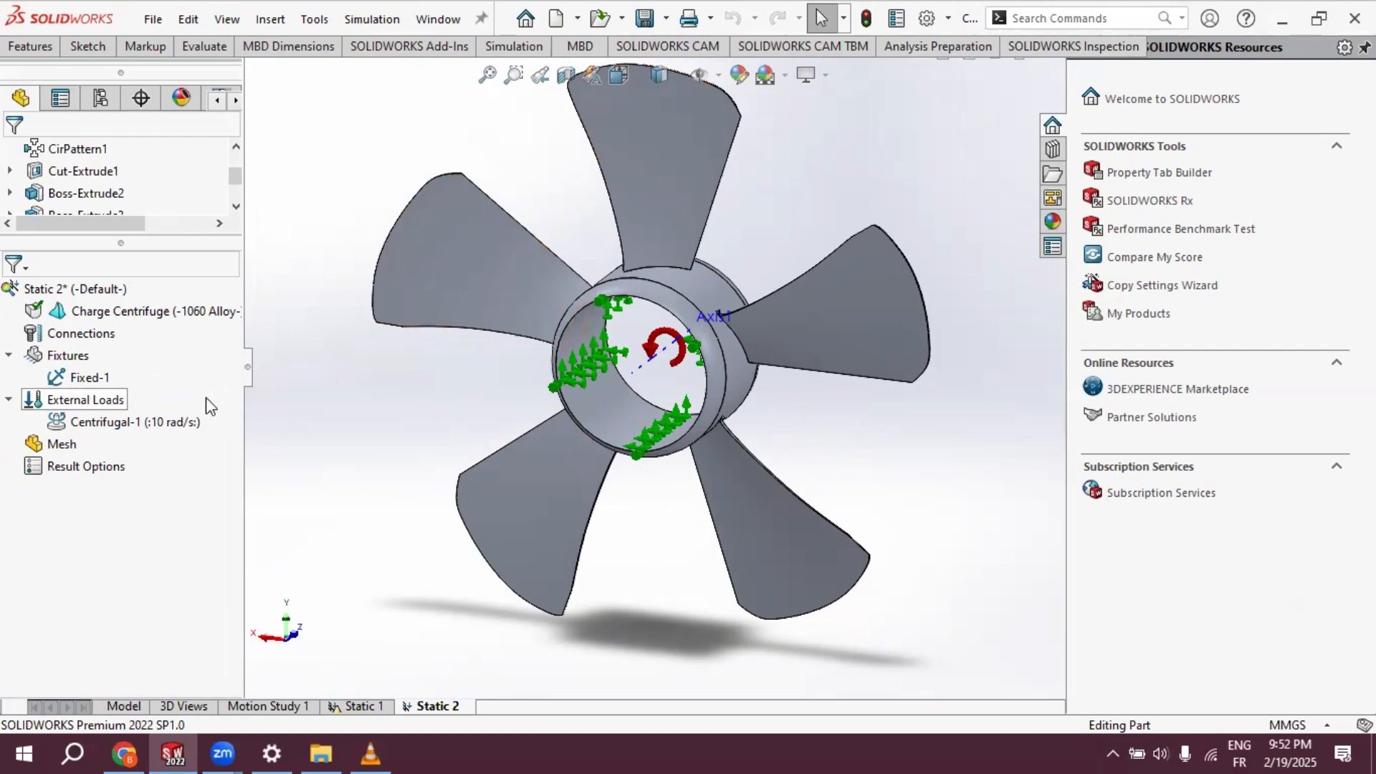
right_click(63, 445)
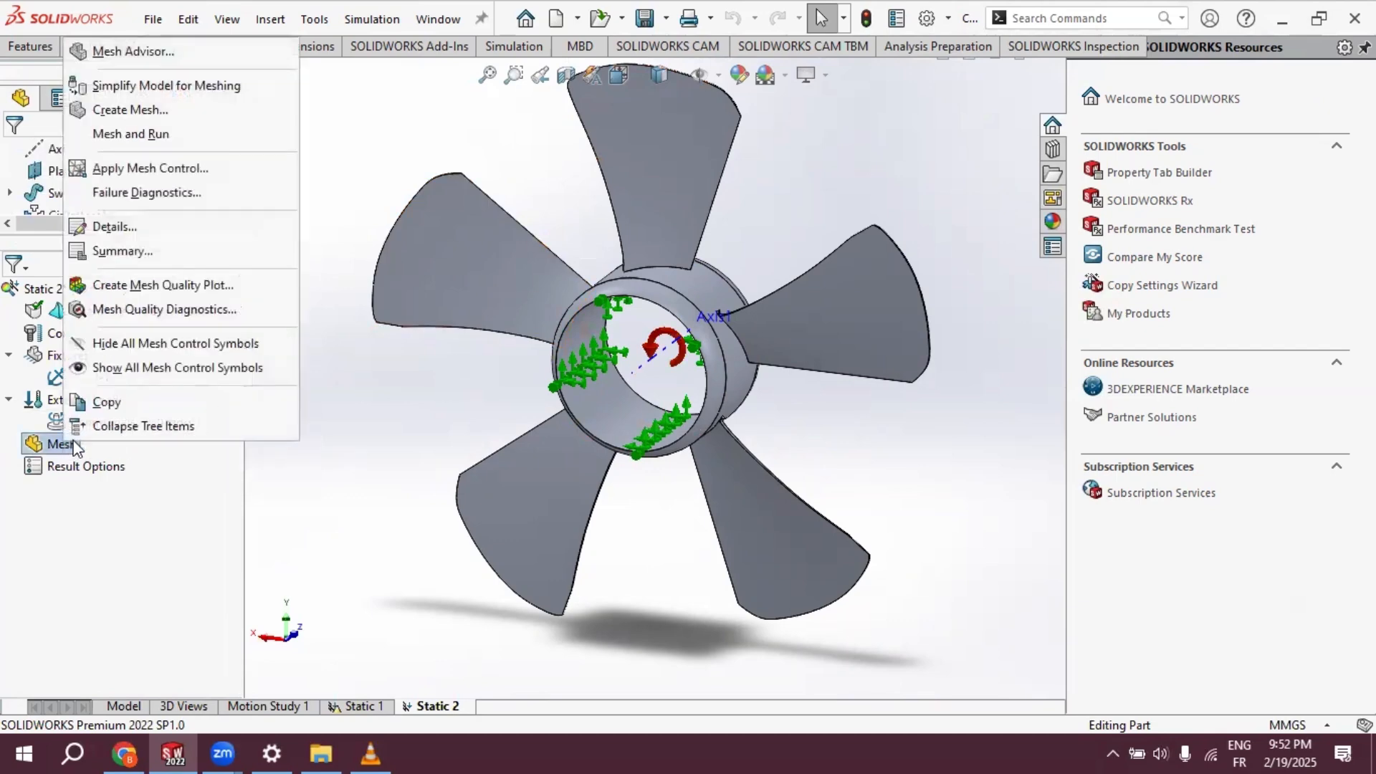
click(143, 111)
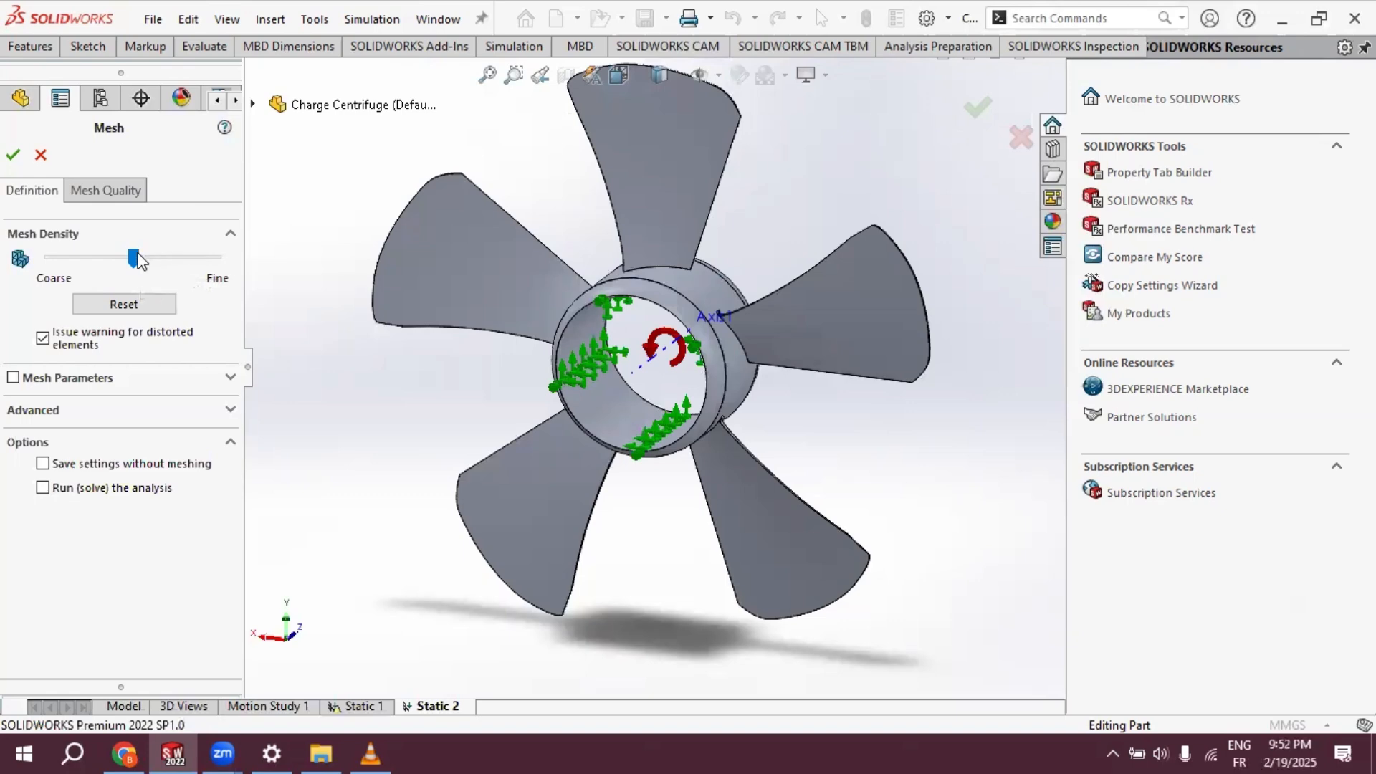
drag(137, 253, 192, 263)
click(150, 305)
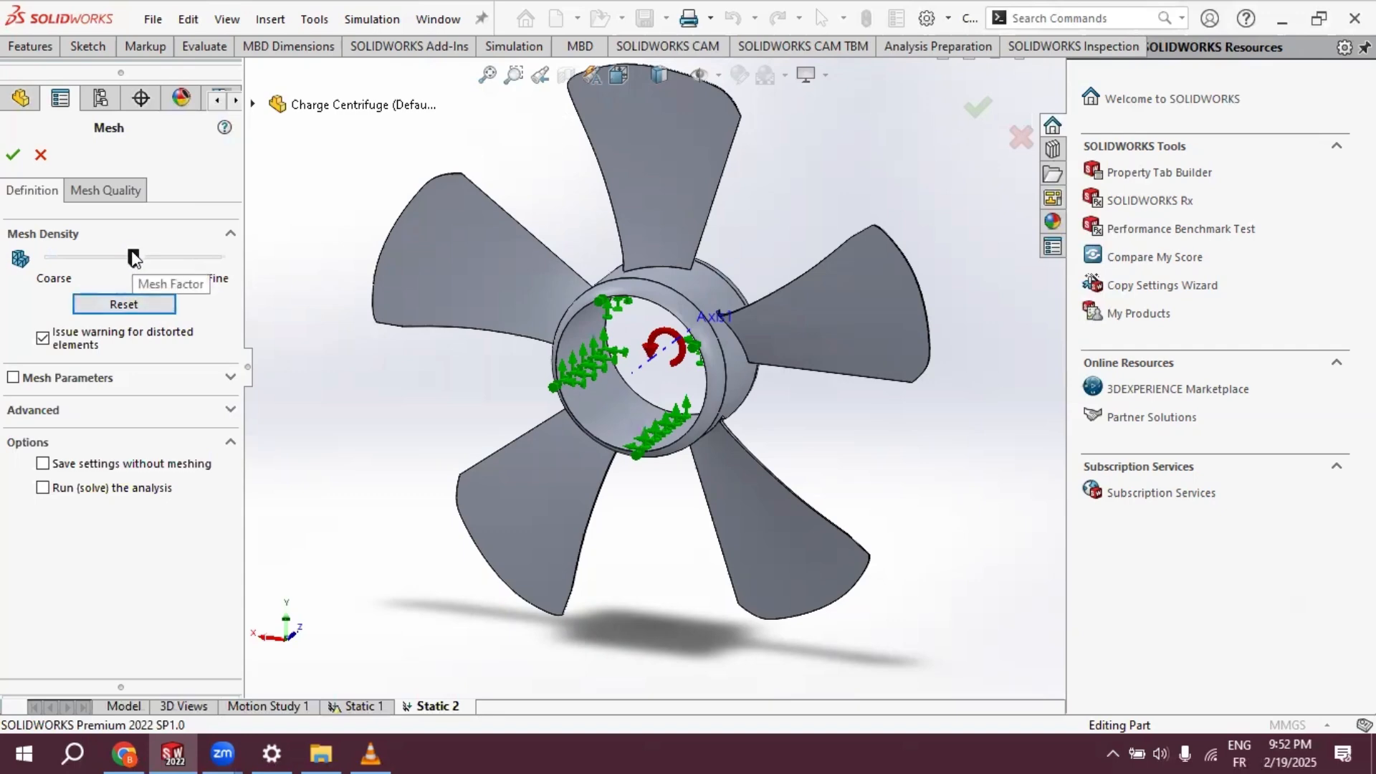
click(19, 161)
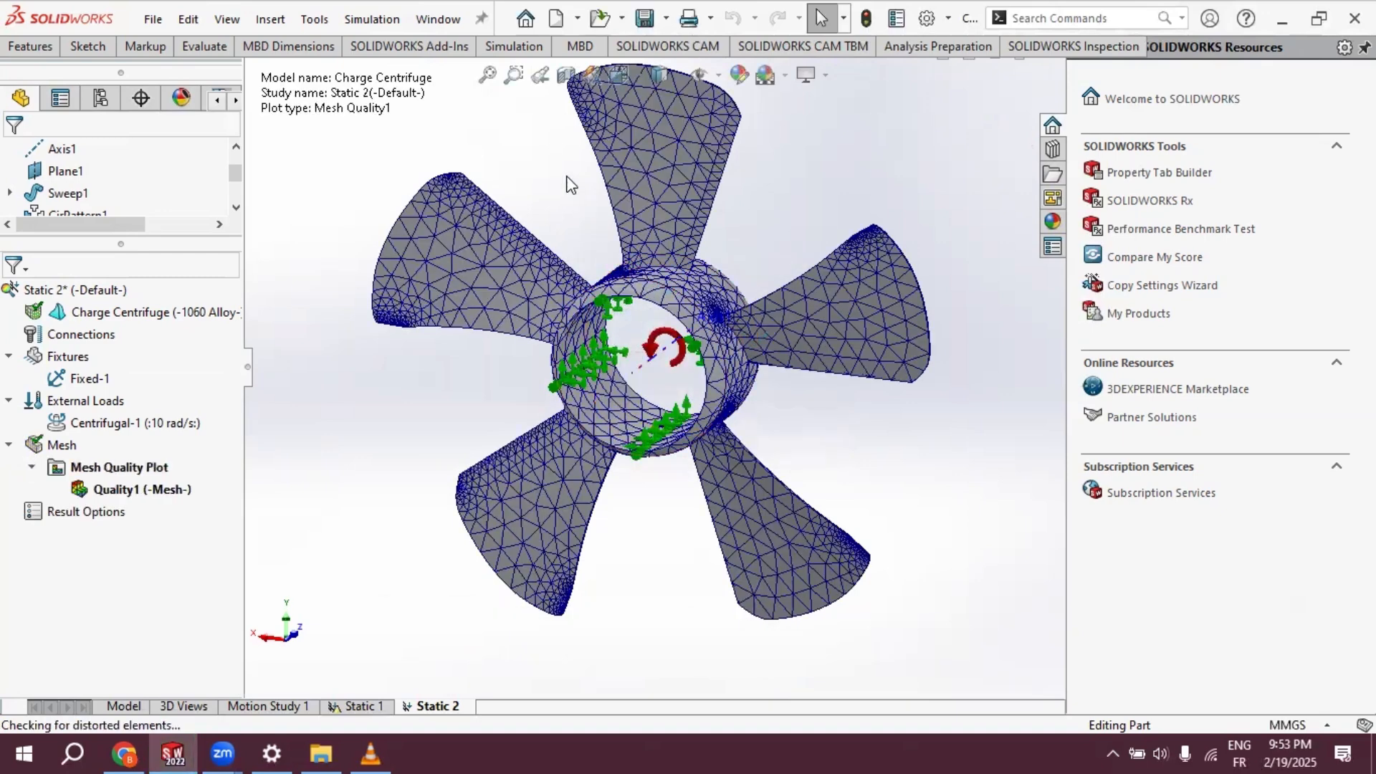
- Run the Static 2 study to solve the fan for the centrifugal load
click(531, 47)
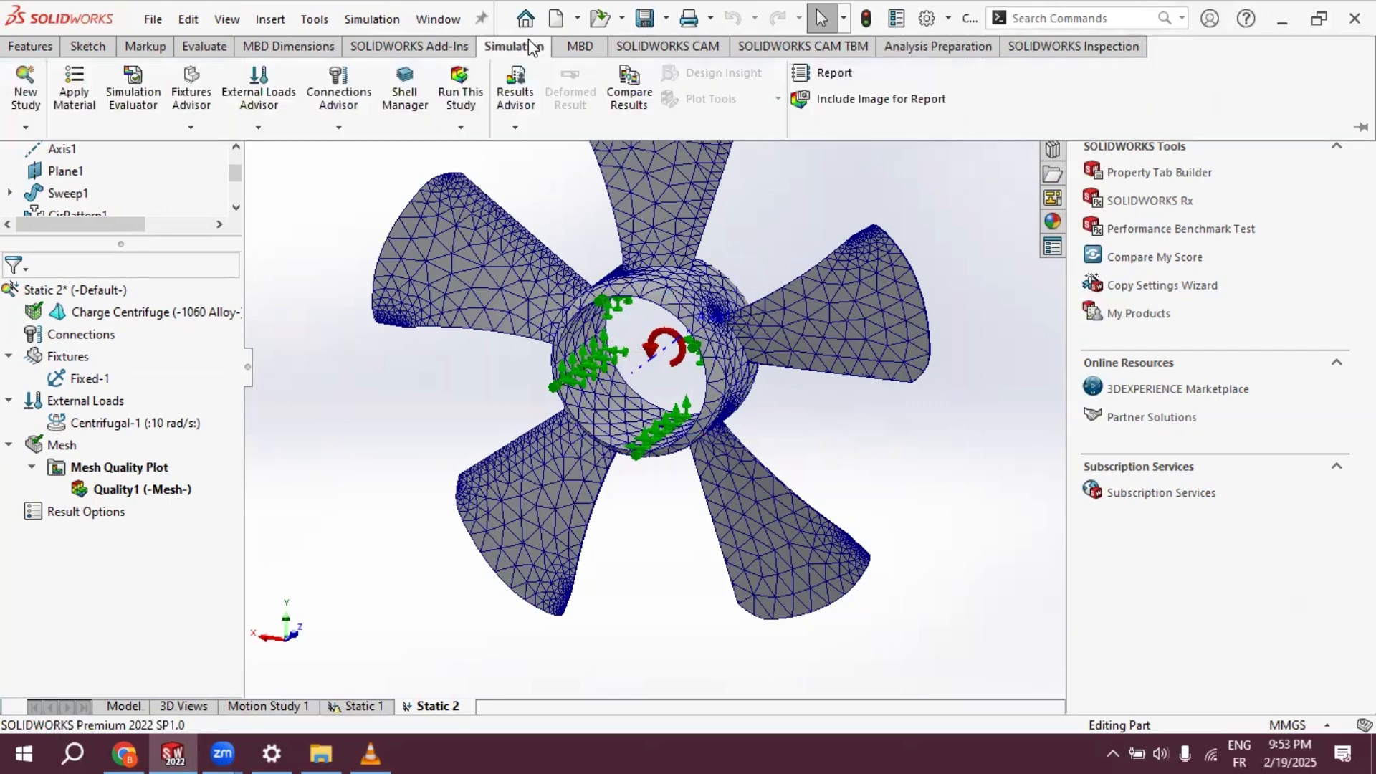
click(479, 91)
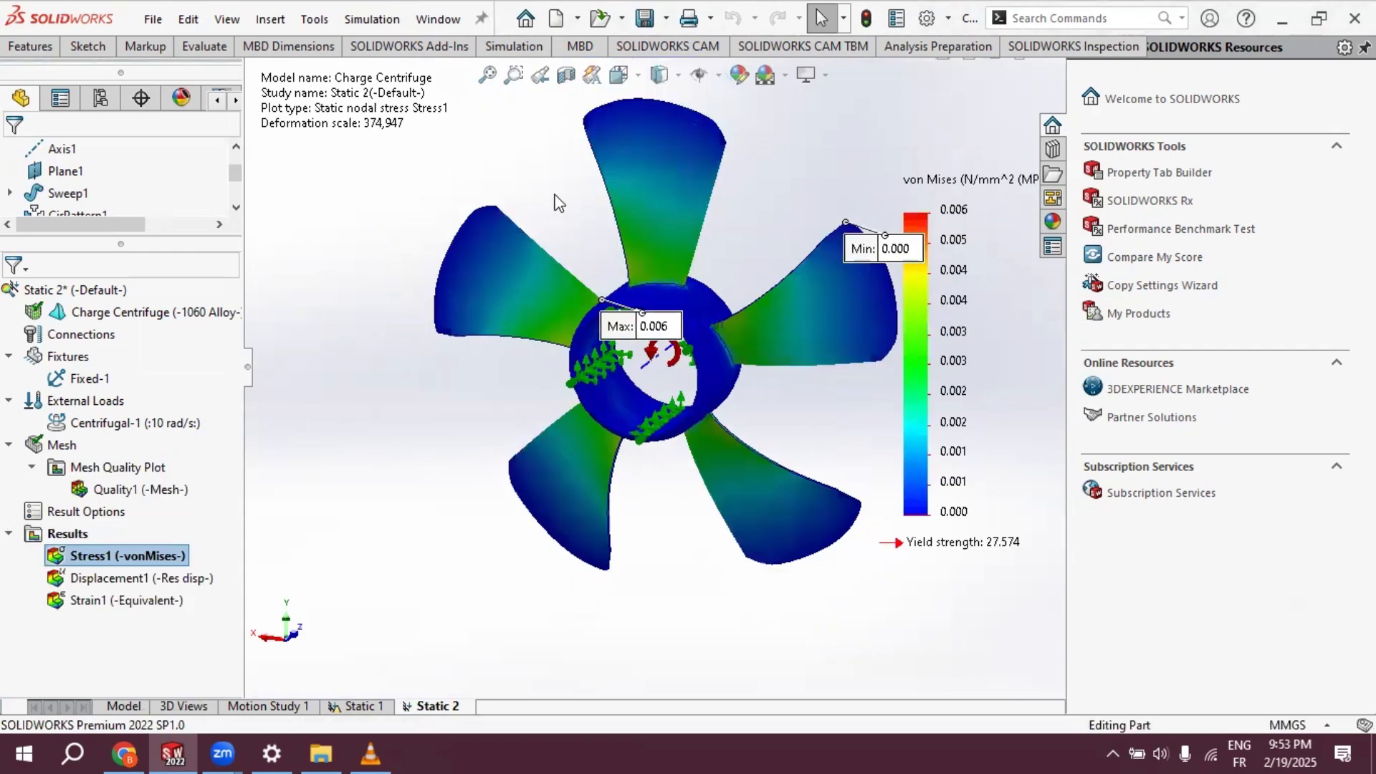
mouse_move(572, 207)
middle_down()
mouse_move(540, 191)
mouse_move(580, 202)
mouse_move(566, 215)
middle_up()
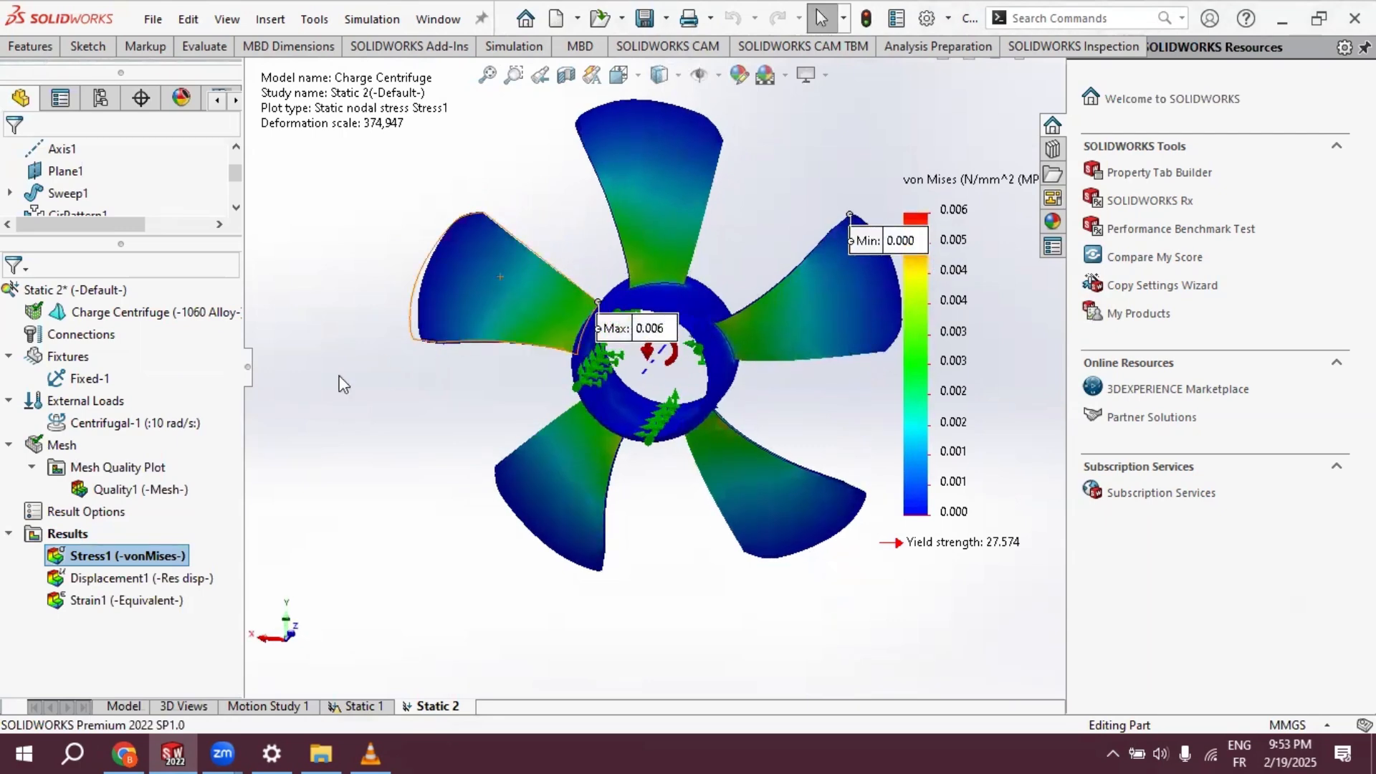
- Animate the von Mises stress plot to view the fan's deformation, widen the graphics area, and close the animation
right_click(136, 555)
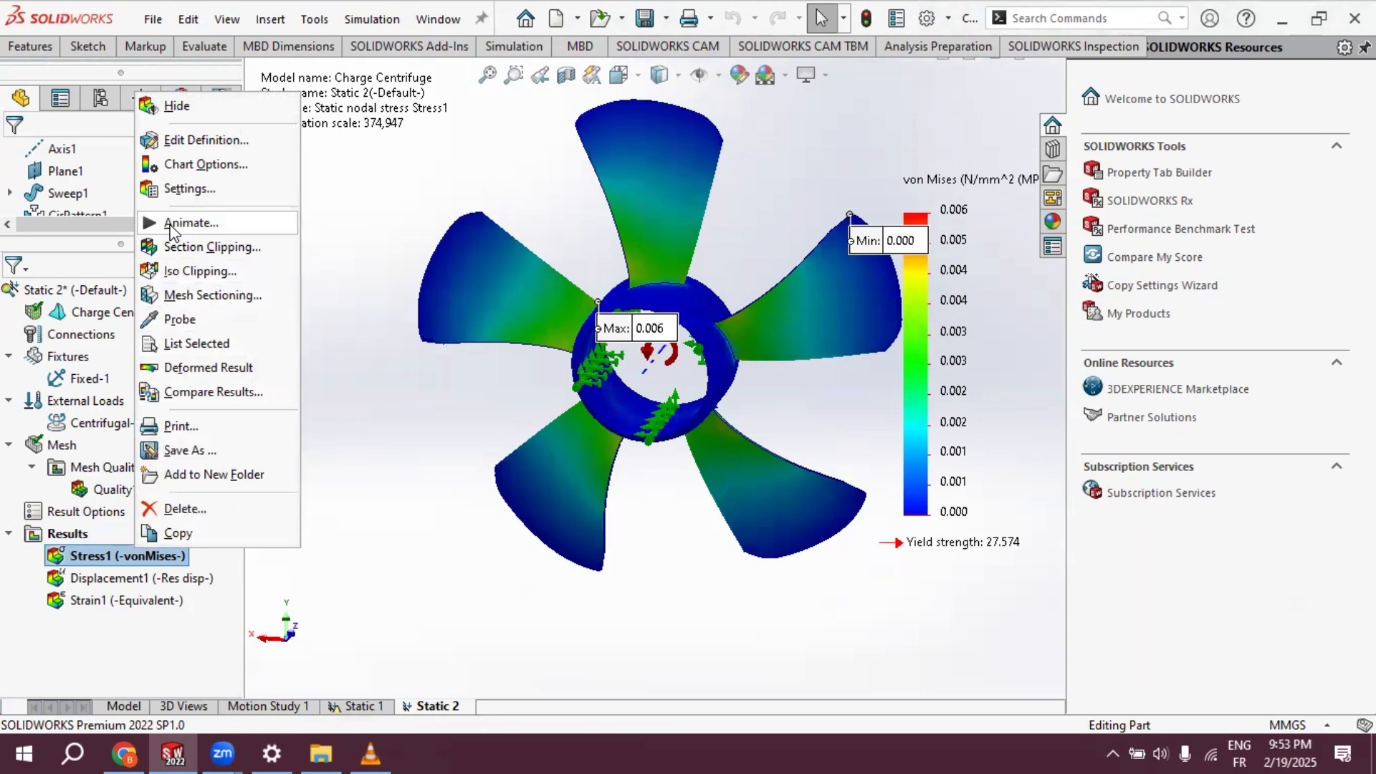
click(191, 223)
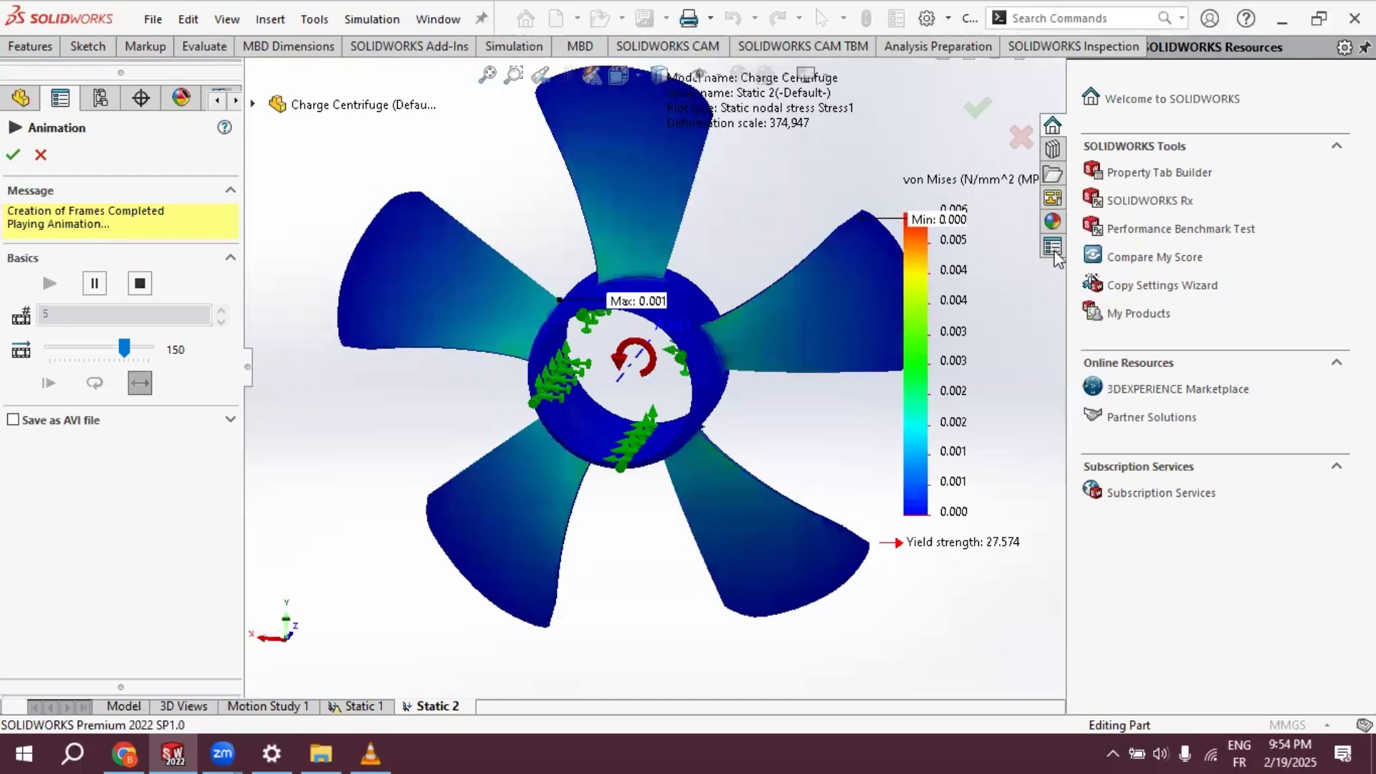
drag(1067, 267, 1137, 271)
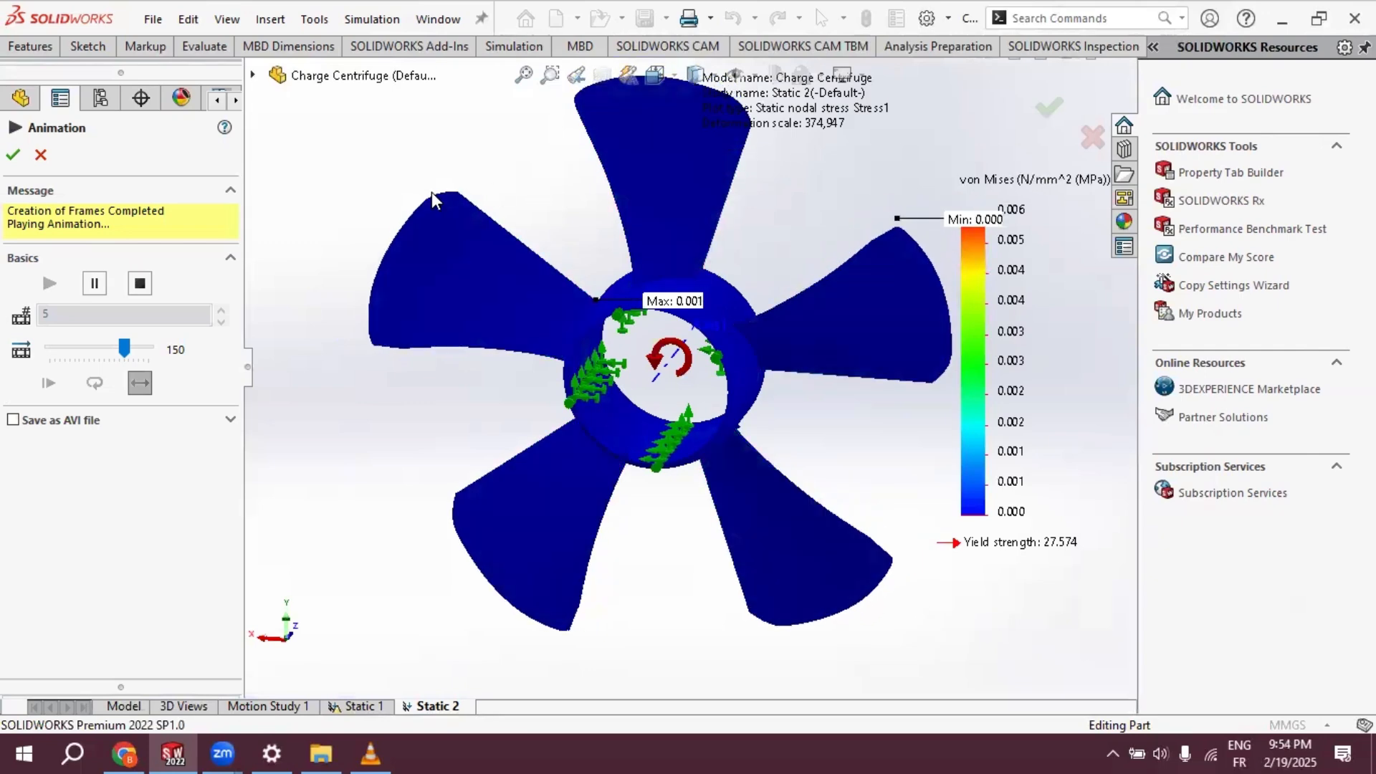
click(13, 155)
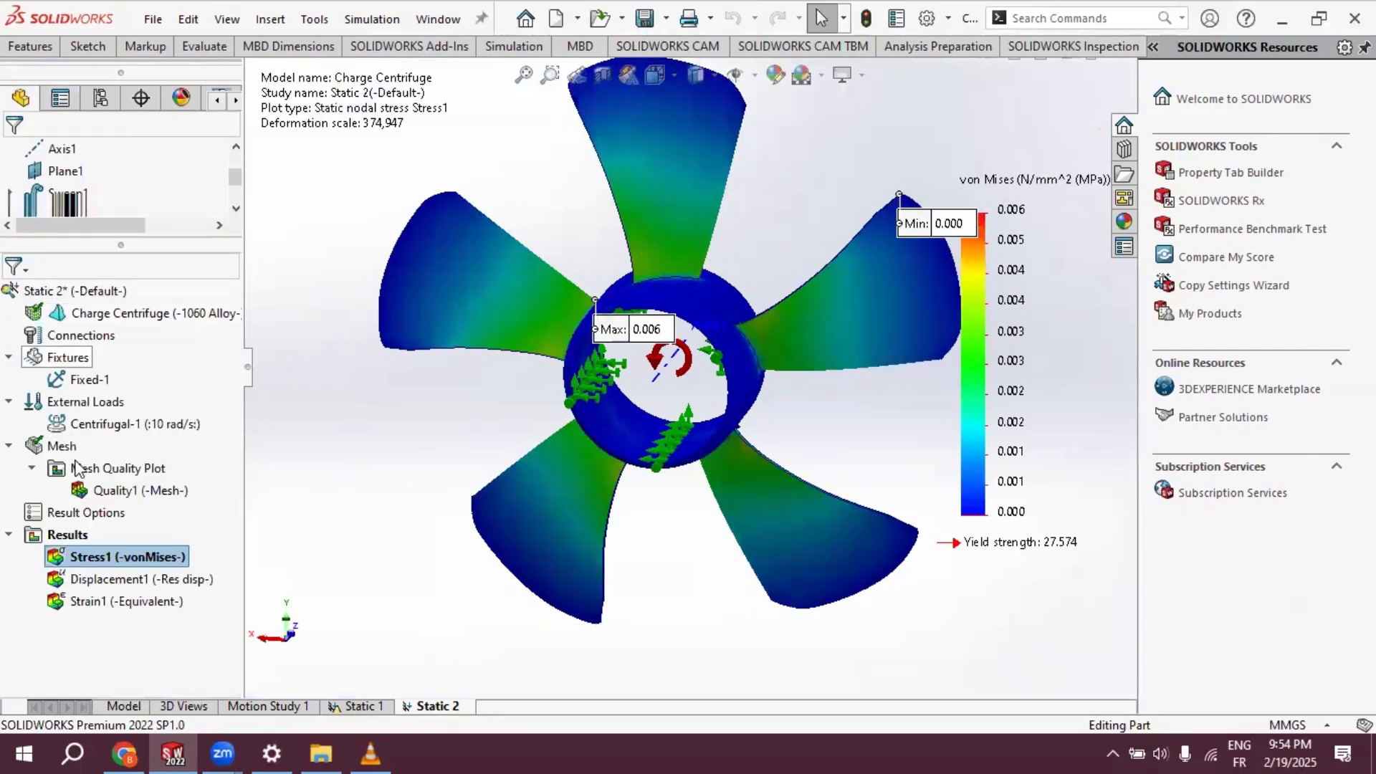
- Open the von Mises stress plot's definition and choose N/mm^2 (MPa) as the stress unit
right_click(92, 557)
click(92, 557)
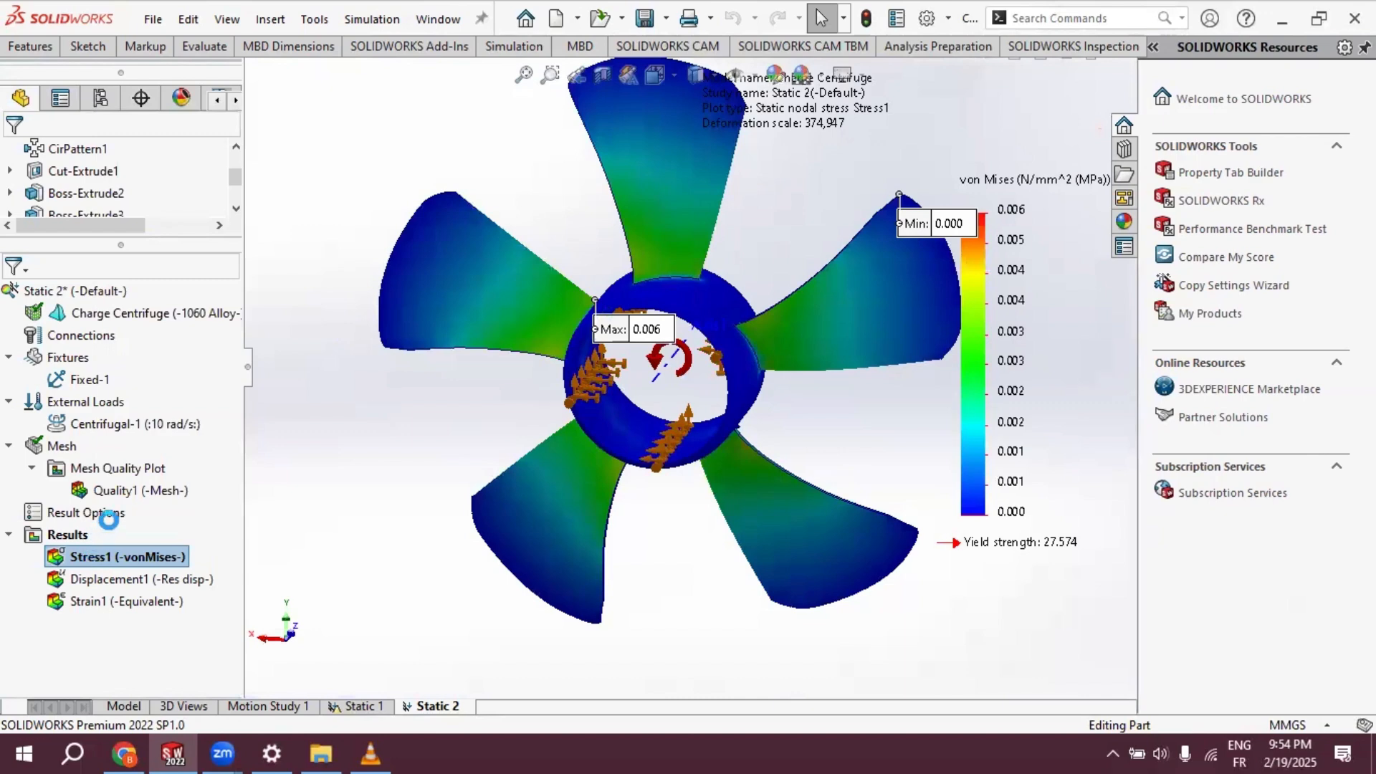
click(190, 291)
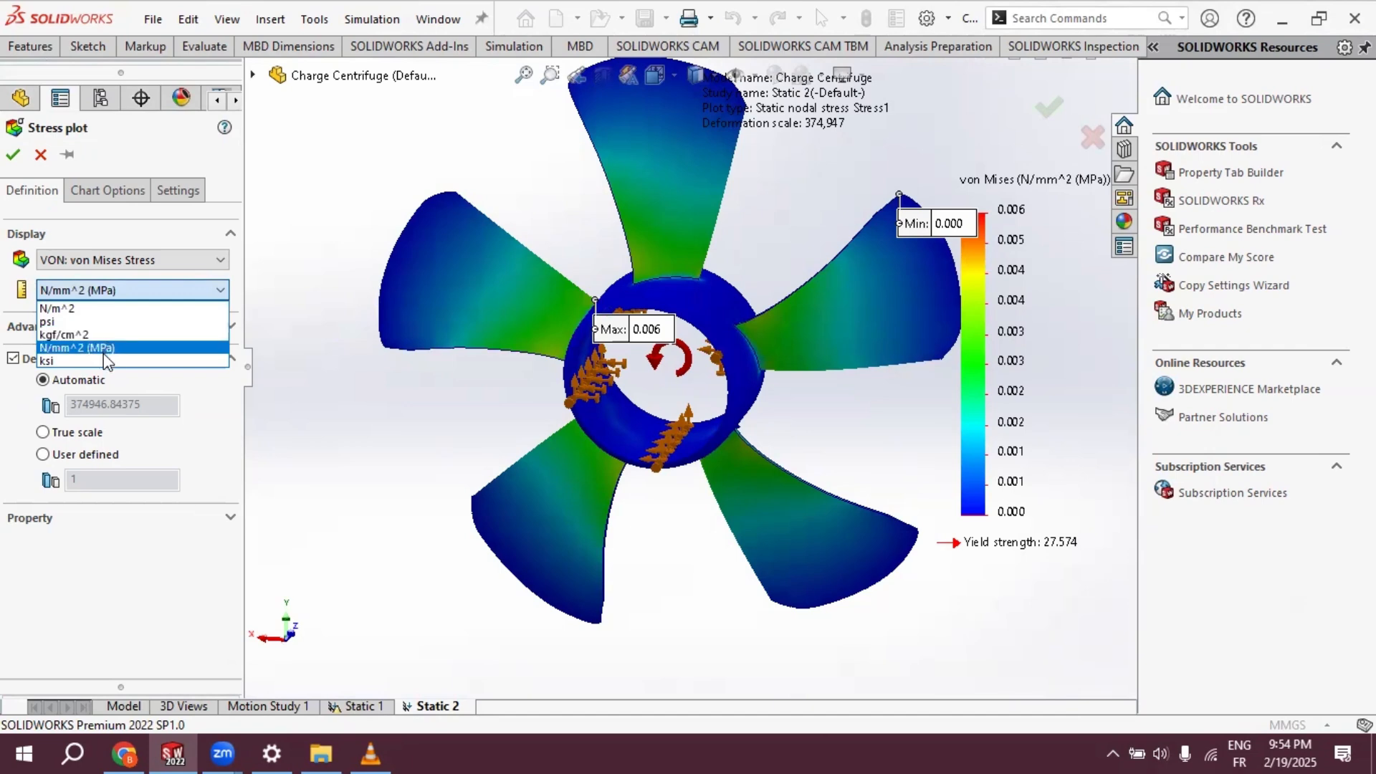
click(104, 349)
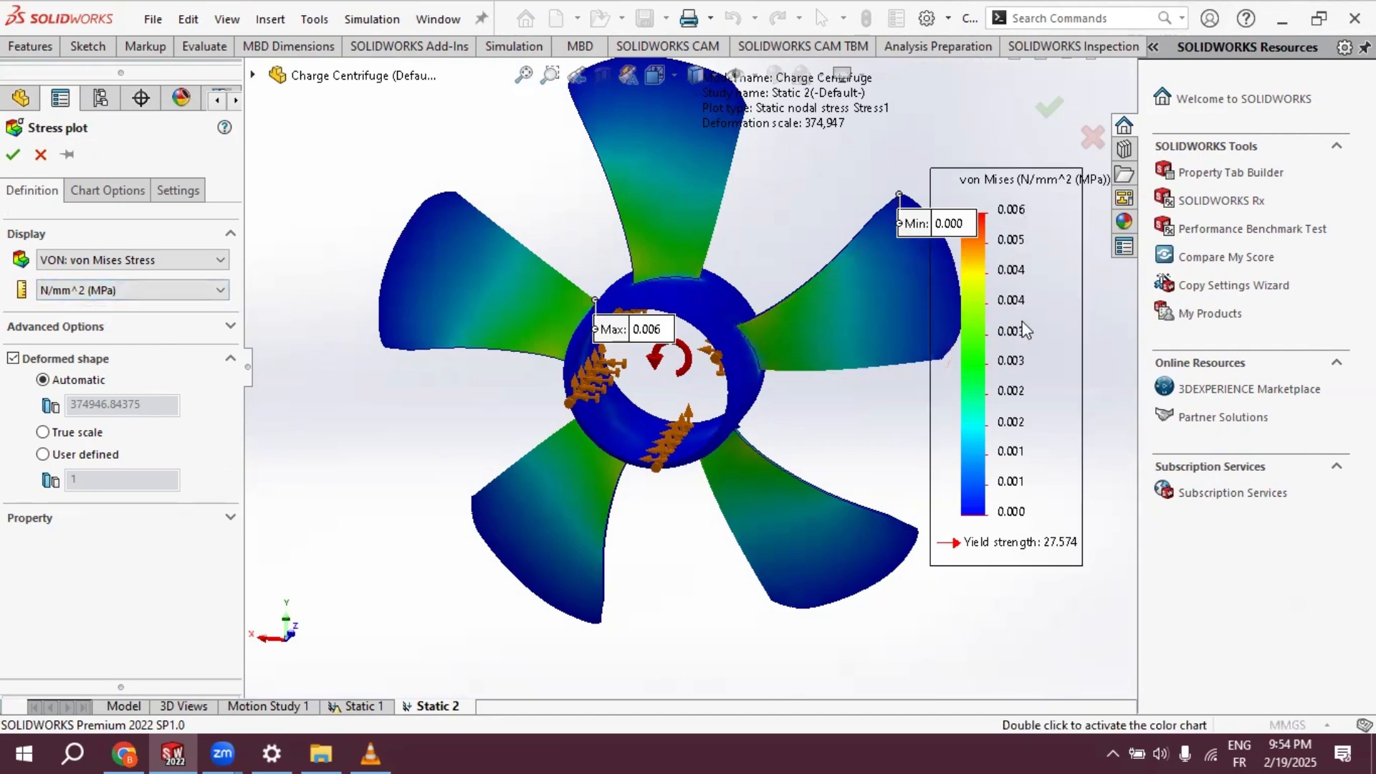
- Try to move the stress plot's colour legend lower beside the fan
drag(1070, 281, 1056, 424)
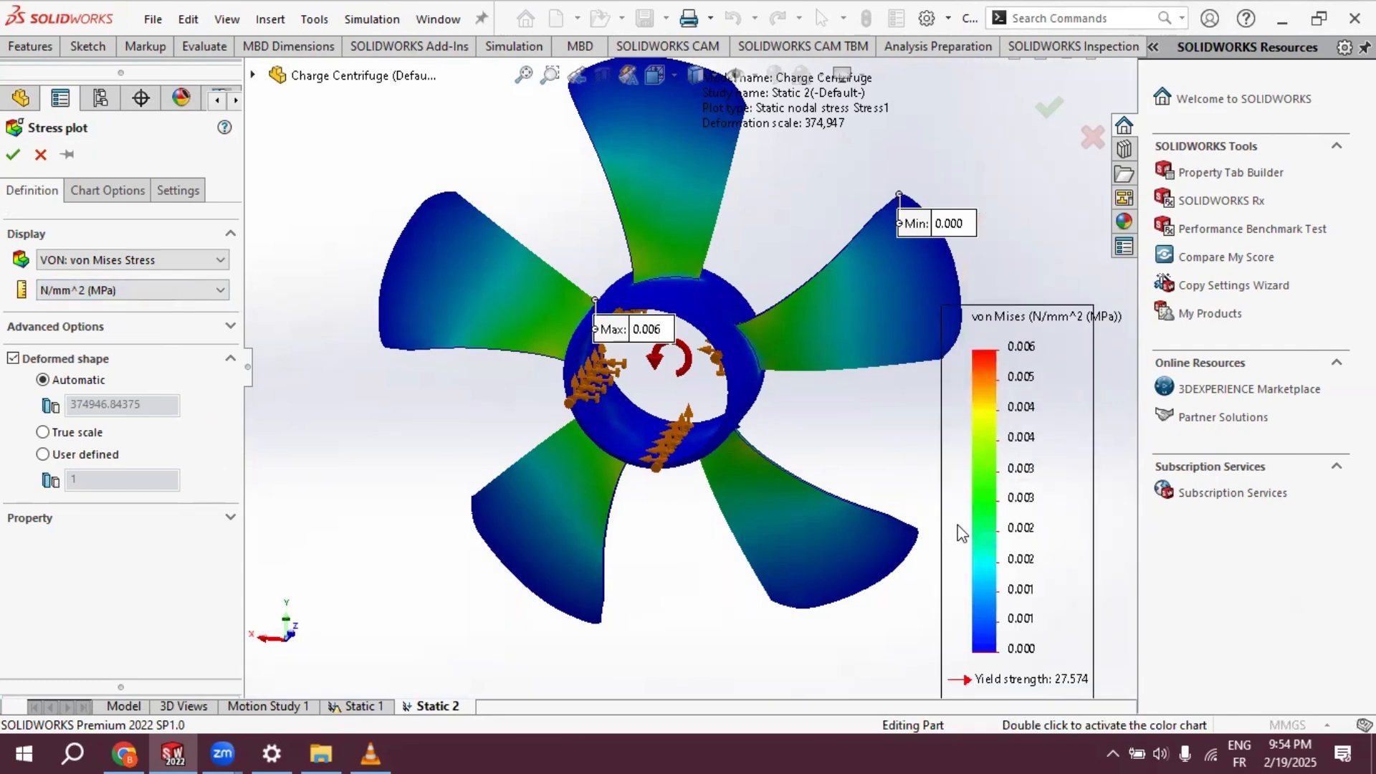
drag(1042, 379, 1040, 131)
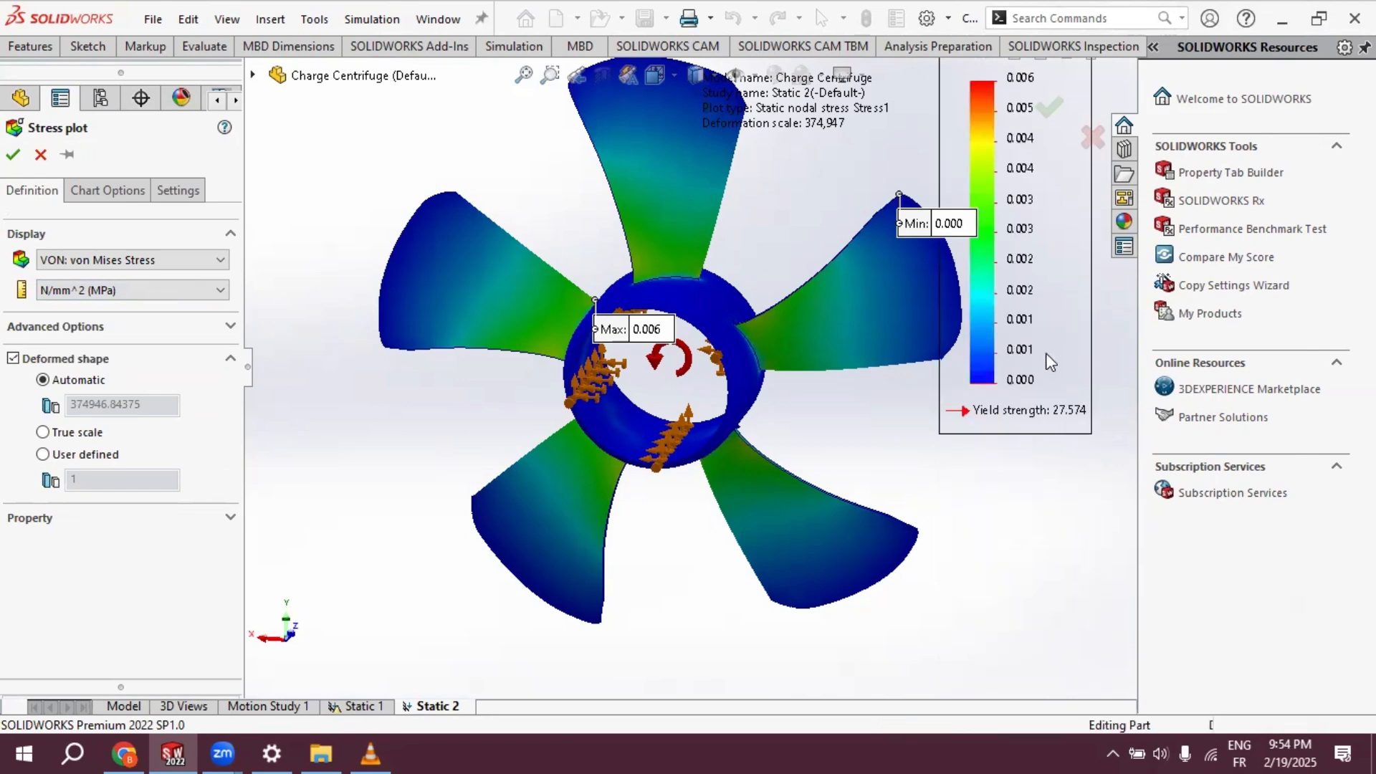
drag(1003, 89, 1019, 279)
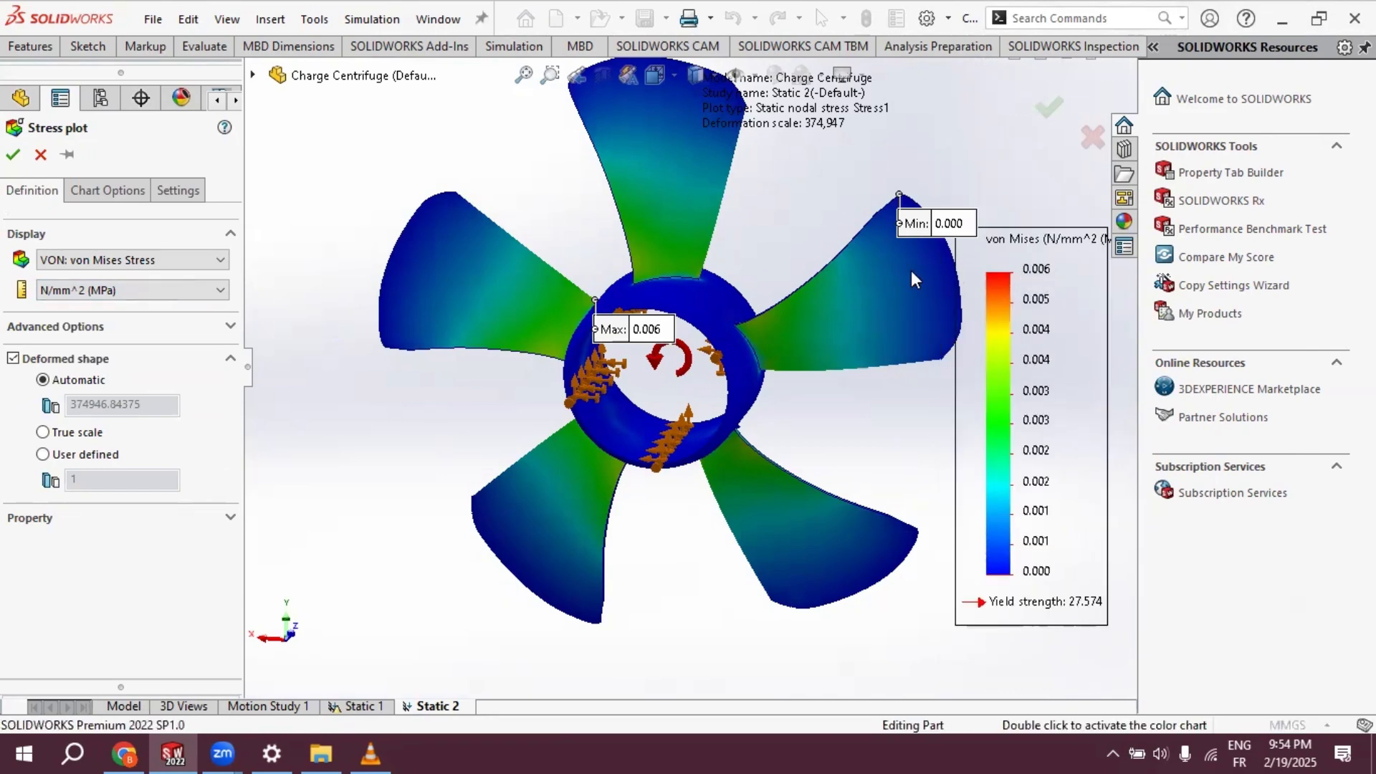
- Set the stress plot's values to floating number format with 5 decimal places and apply the chart settings
click(125, 199)
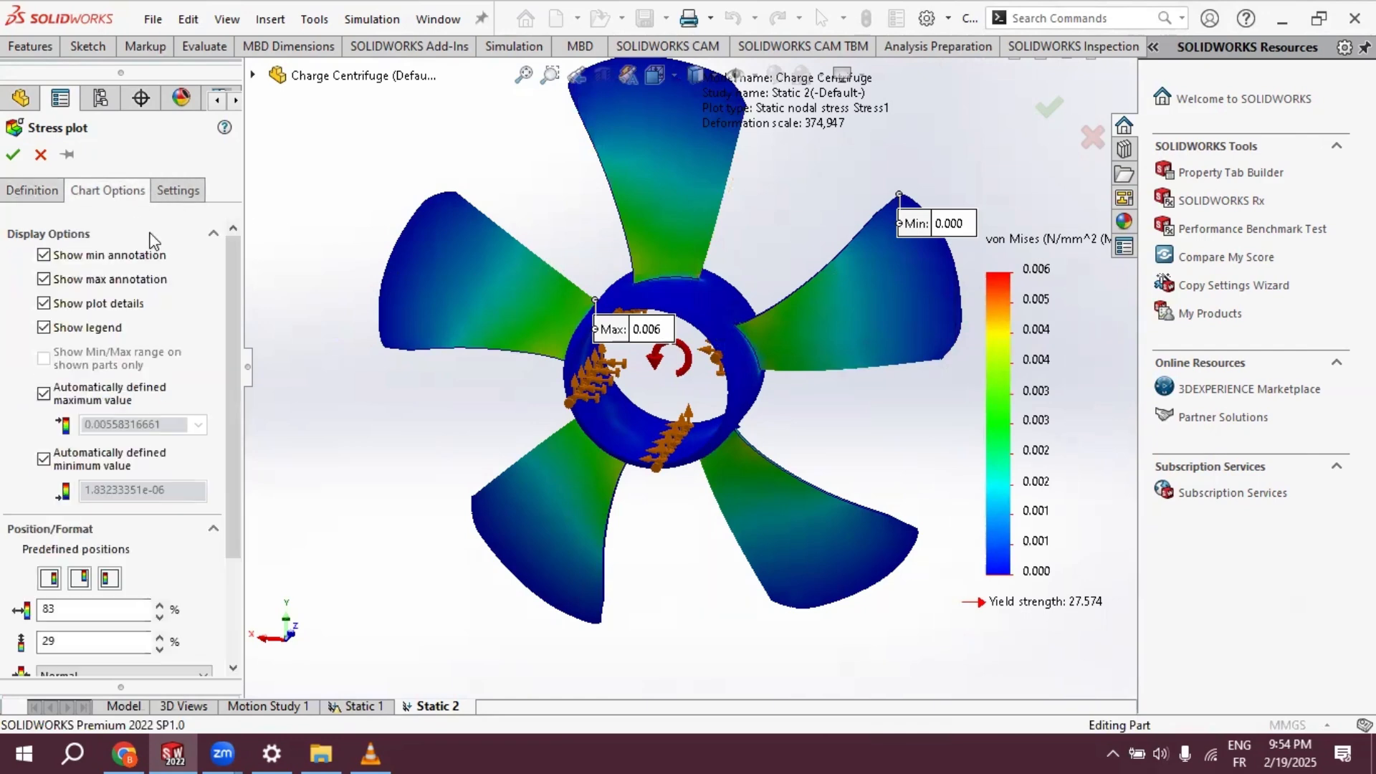
scroll(161, 258, down, 3)
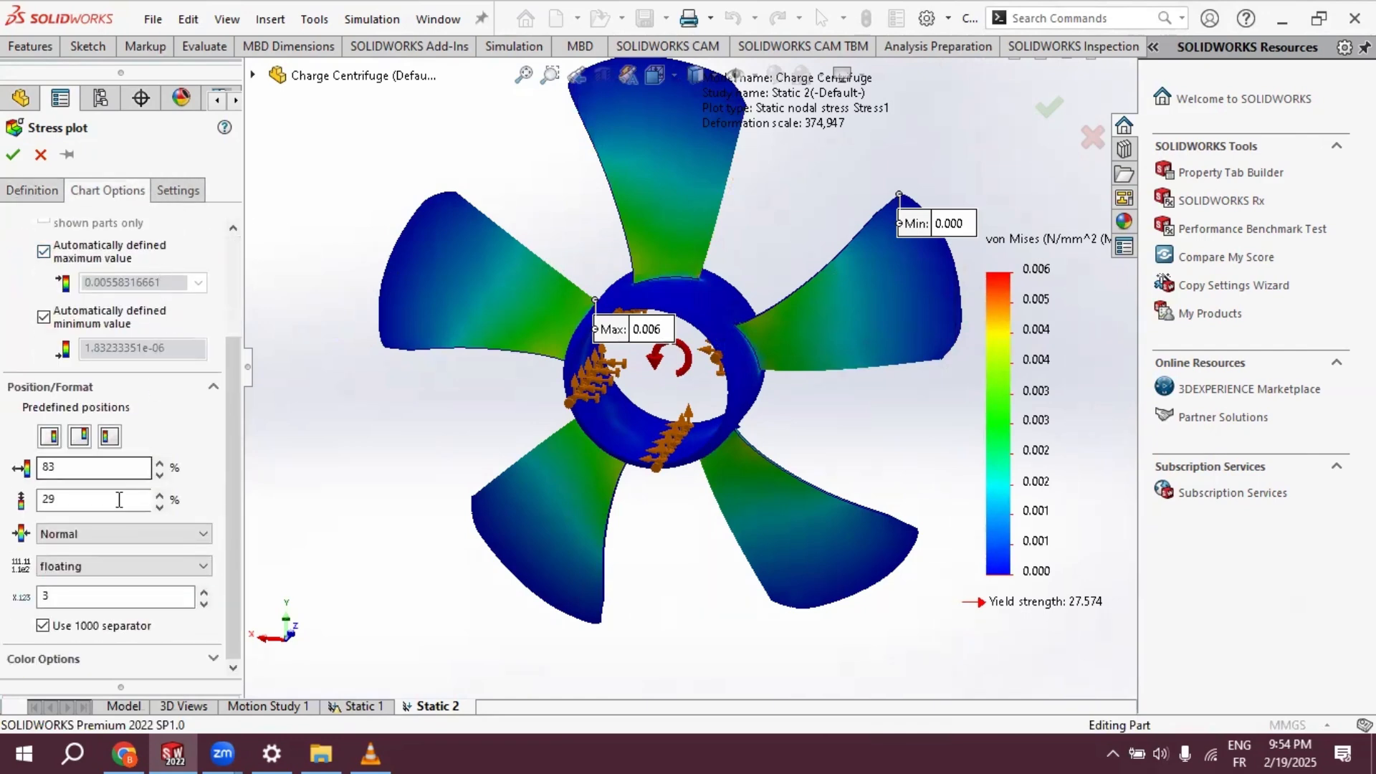
click(59, 595)
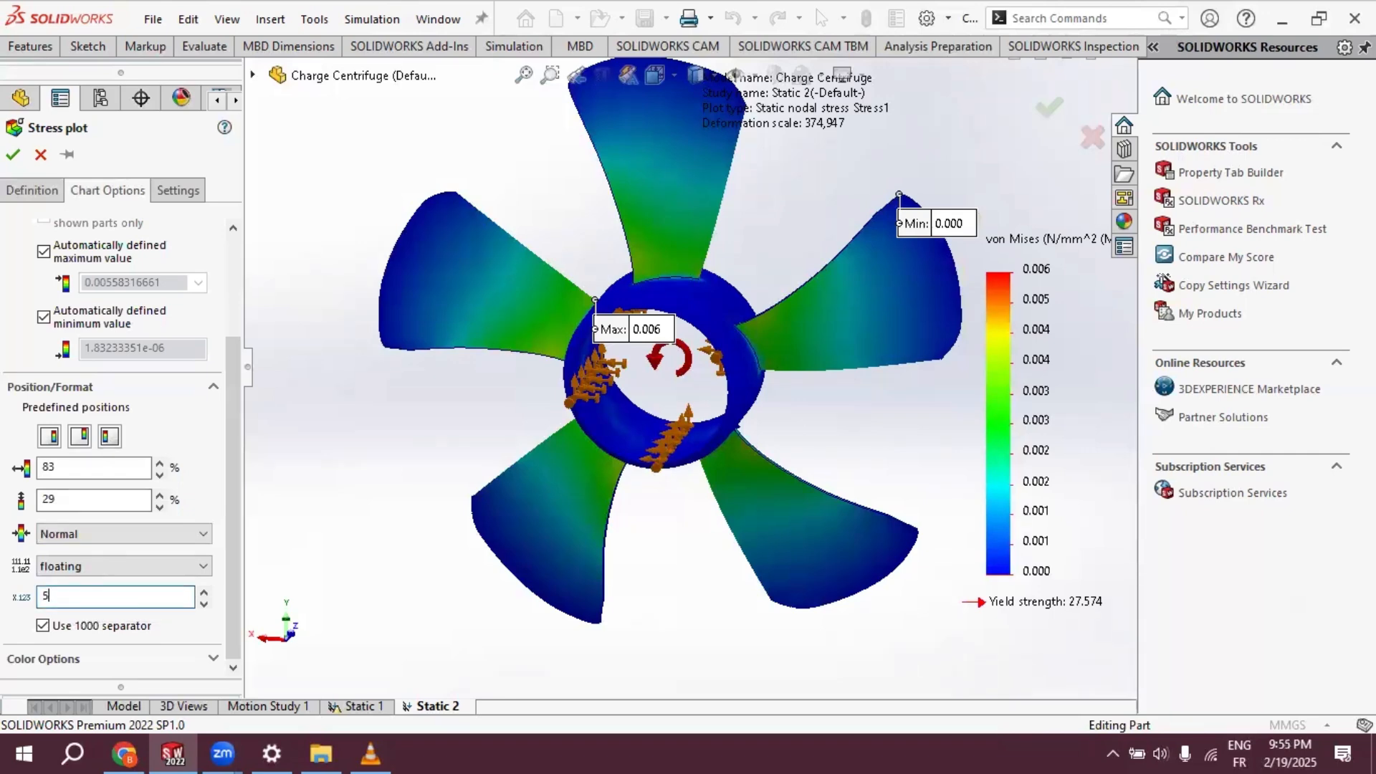
click(67, 567)
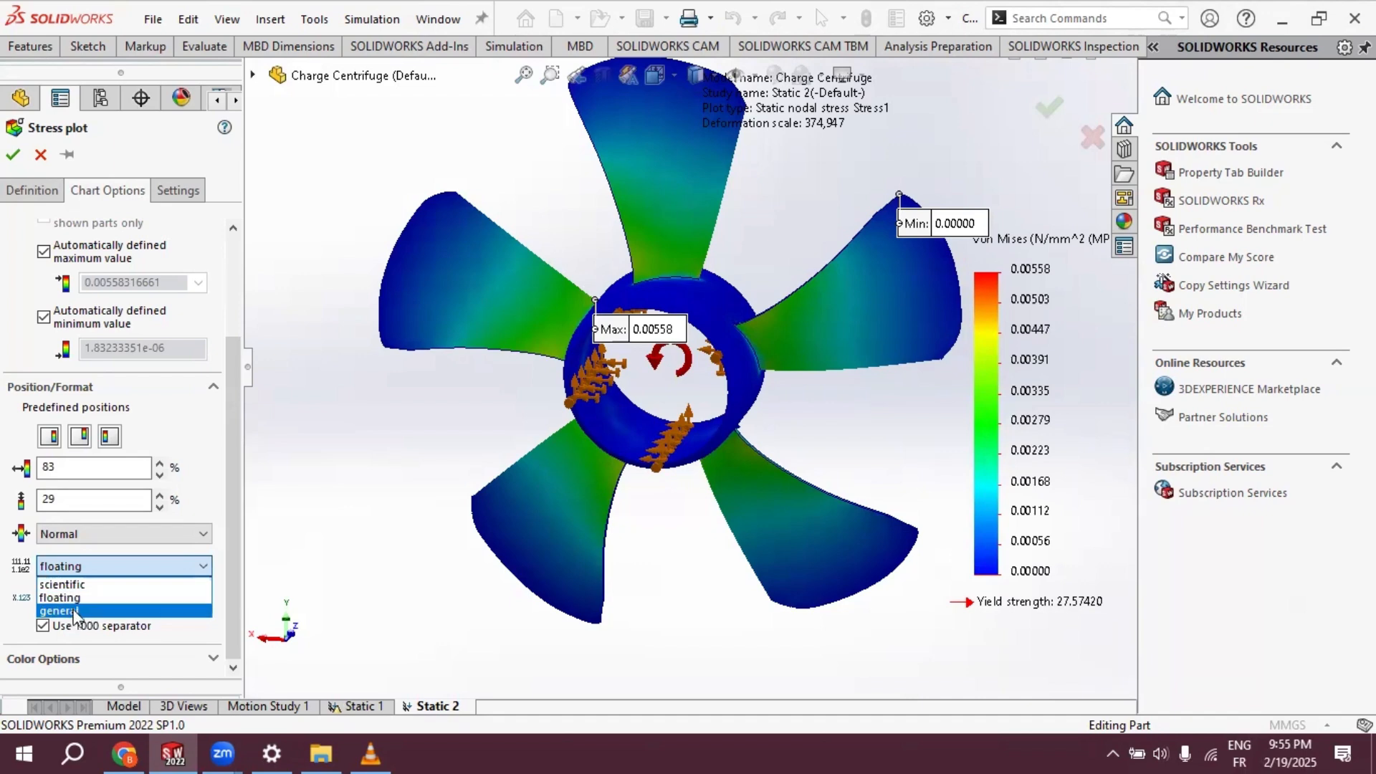
click(73, 599)
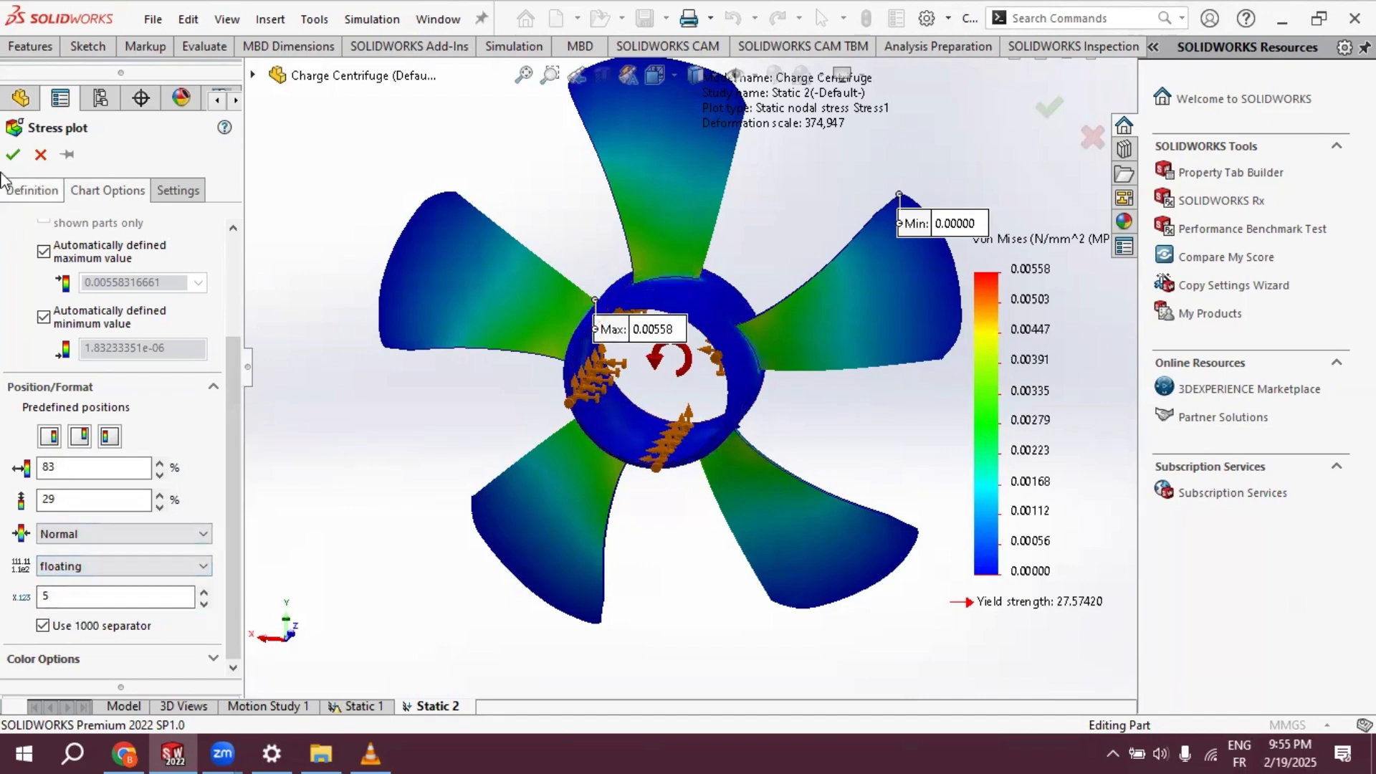
click(12, 154)
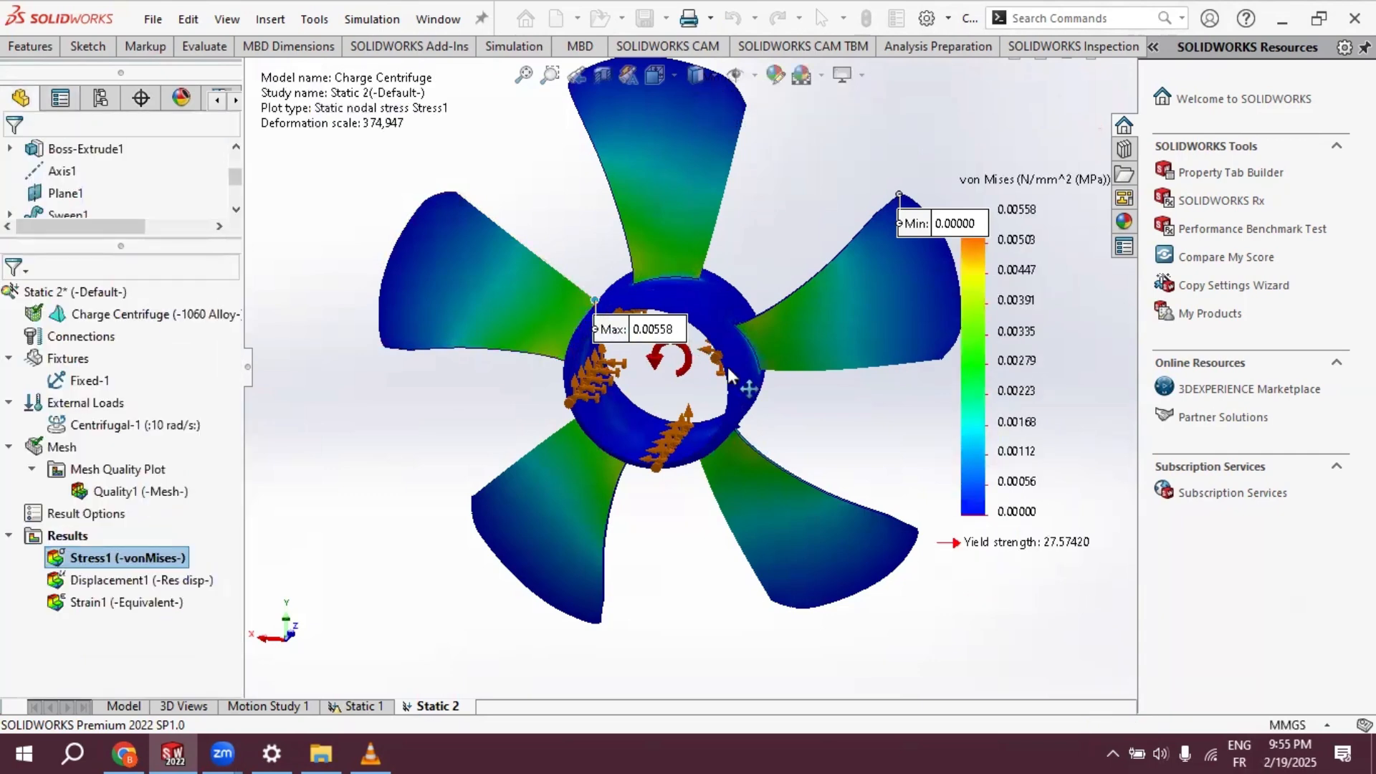
key(f)
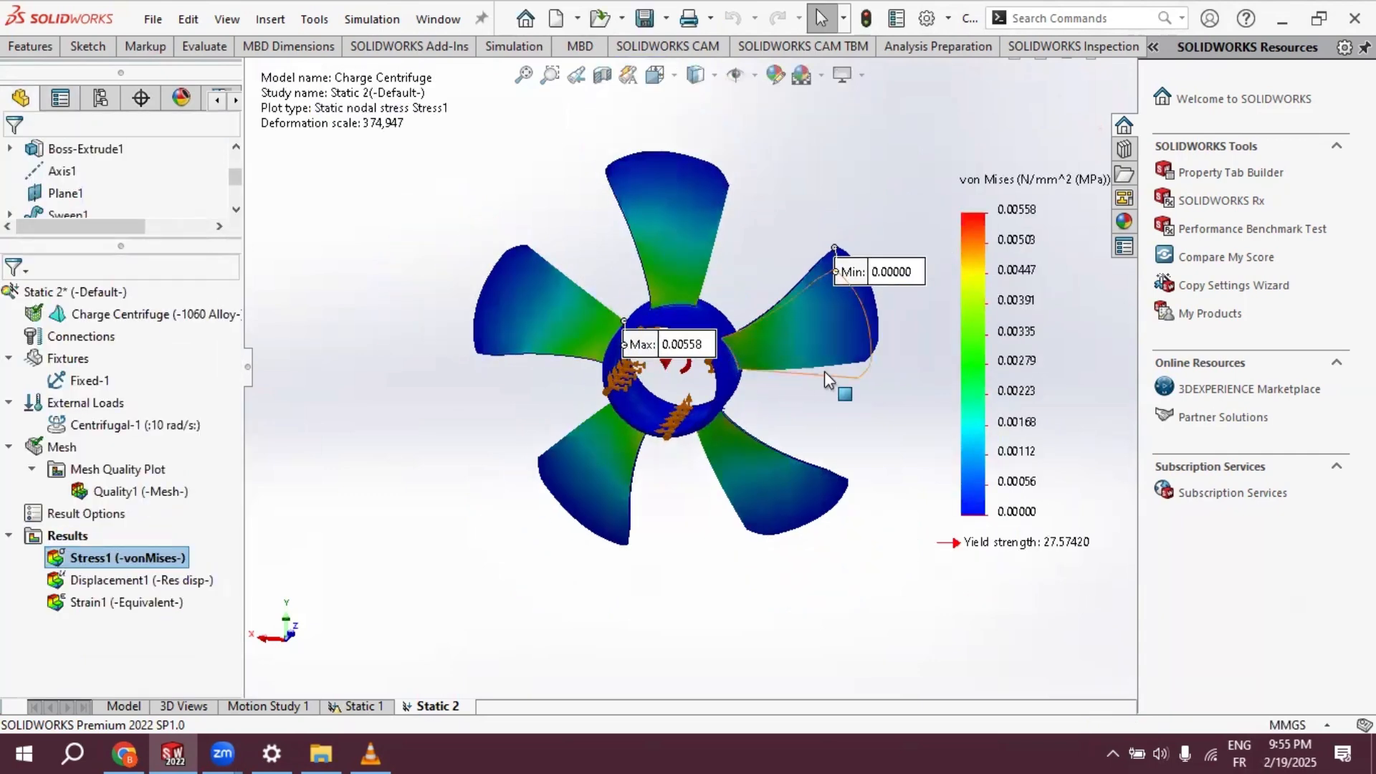